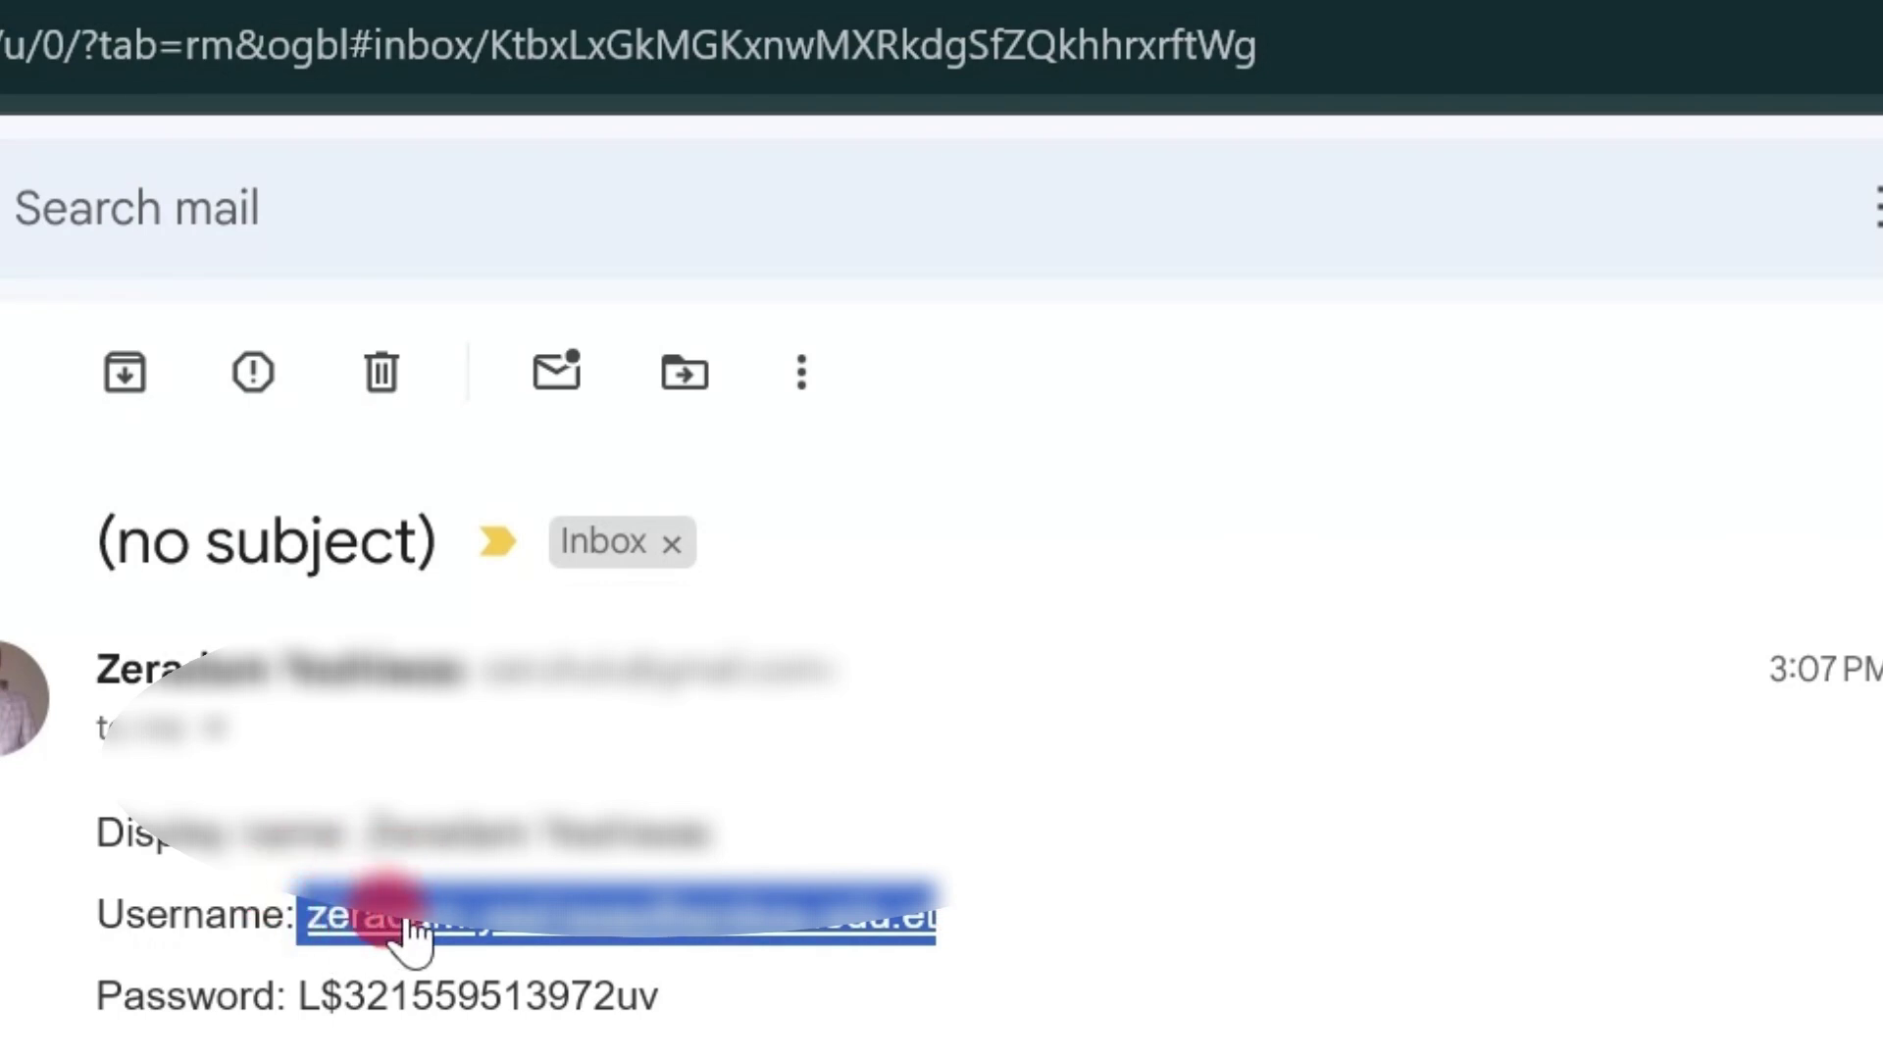
Step: Copy the username email address from the Gmail message via its link's Copy email address option
right_click(417, 928)
left_click(537, 542)
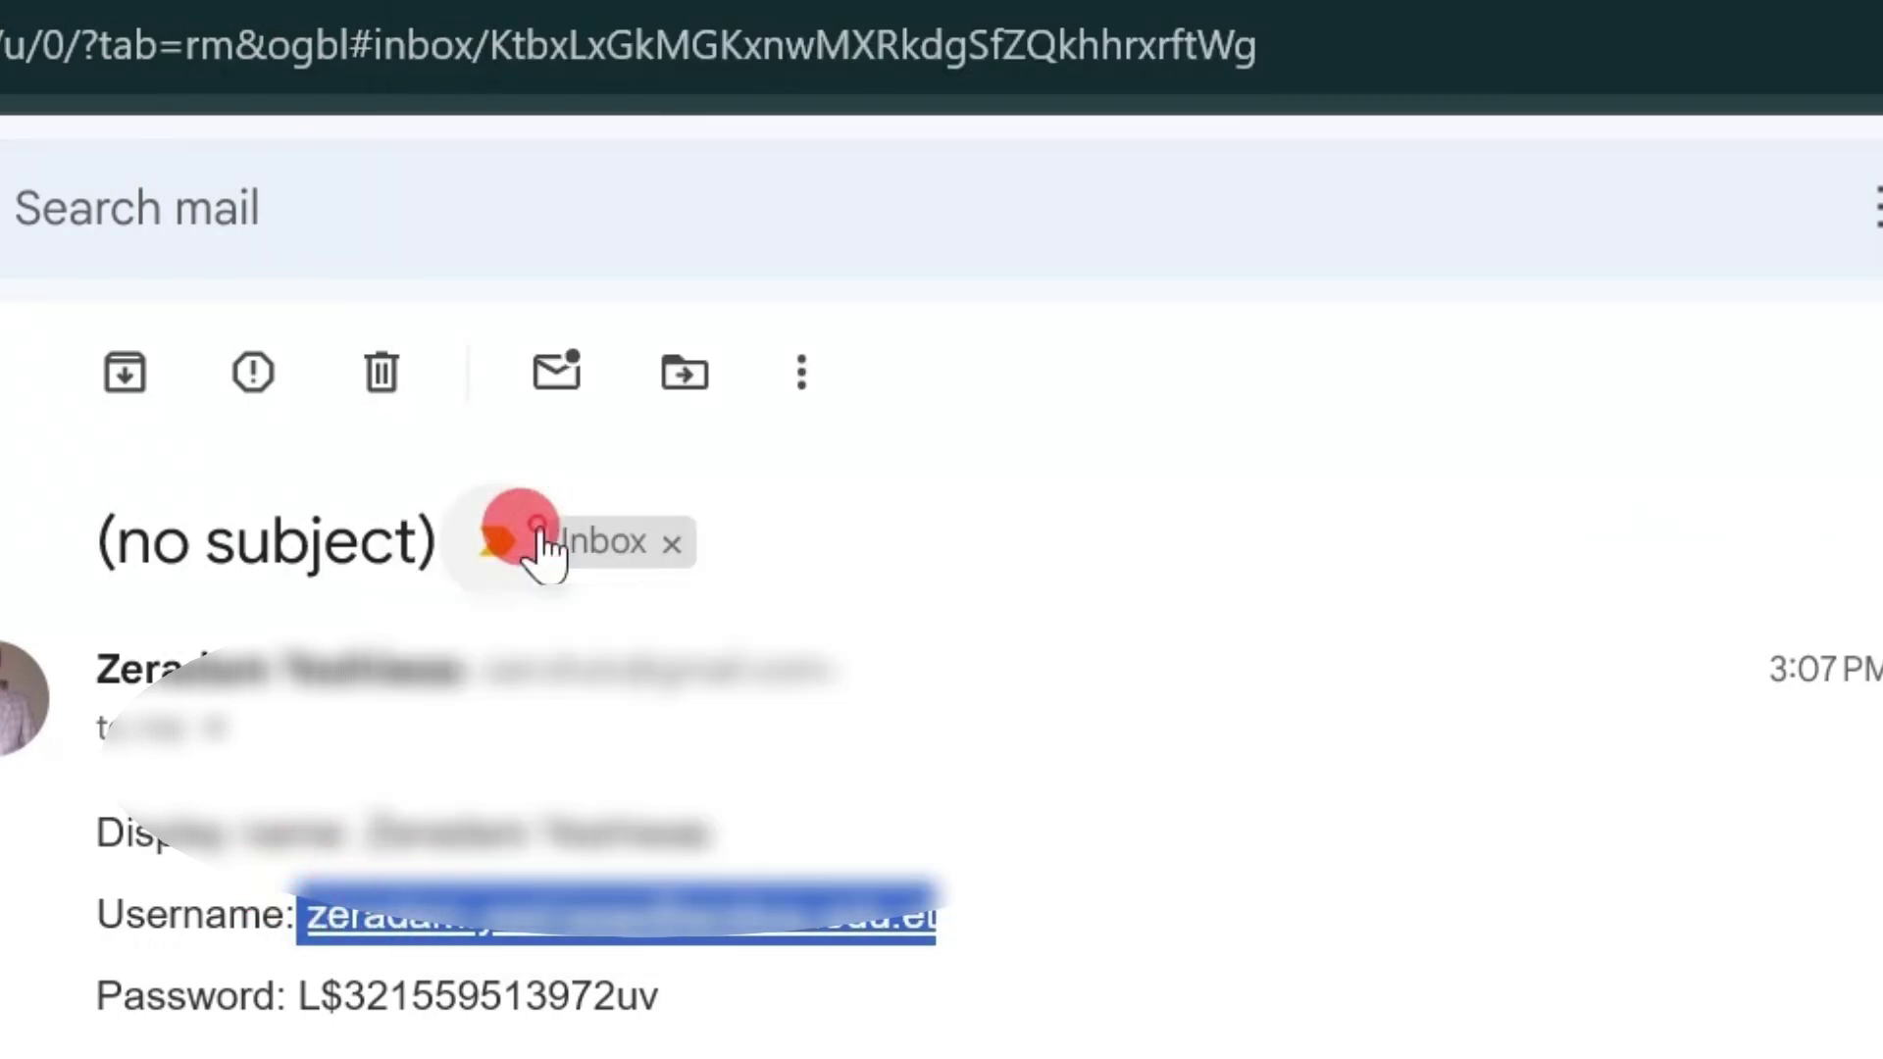
left_click(66, 924)
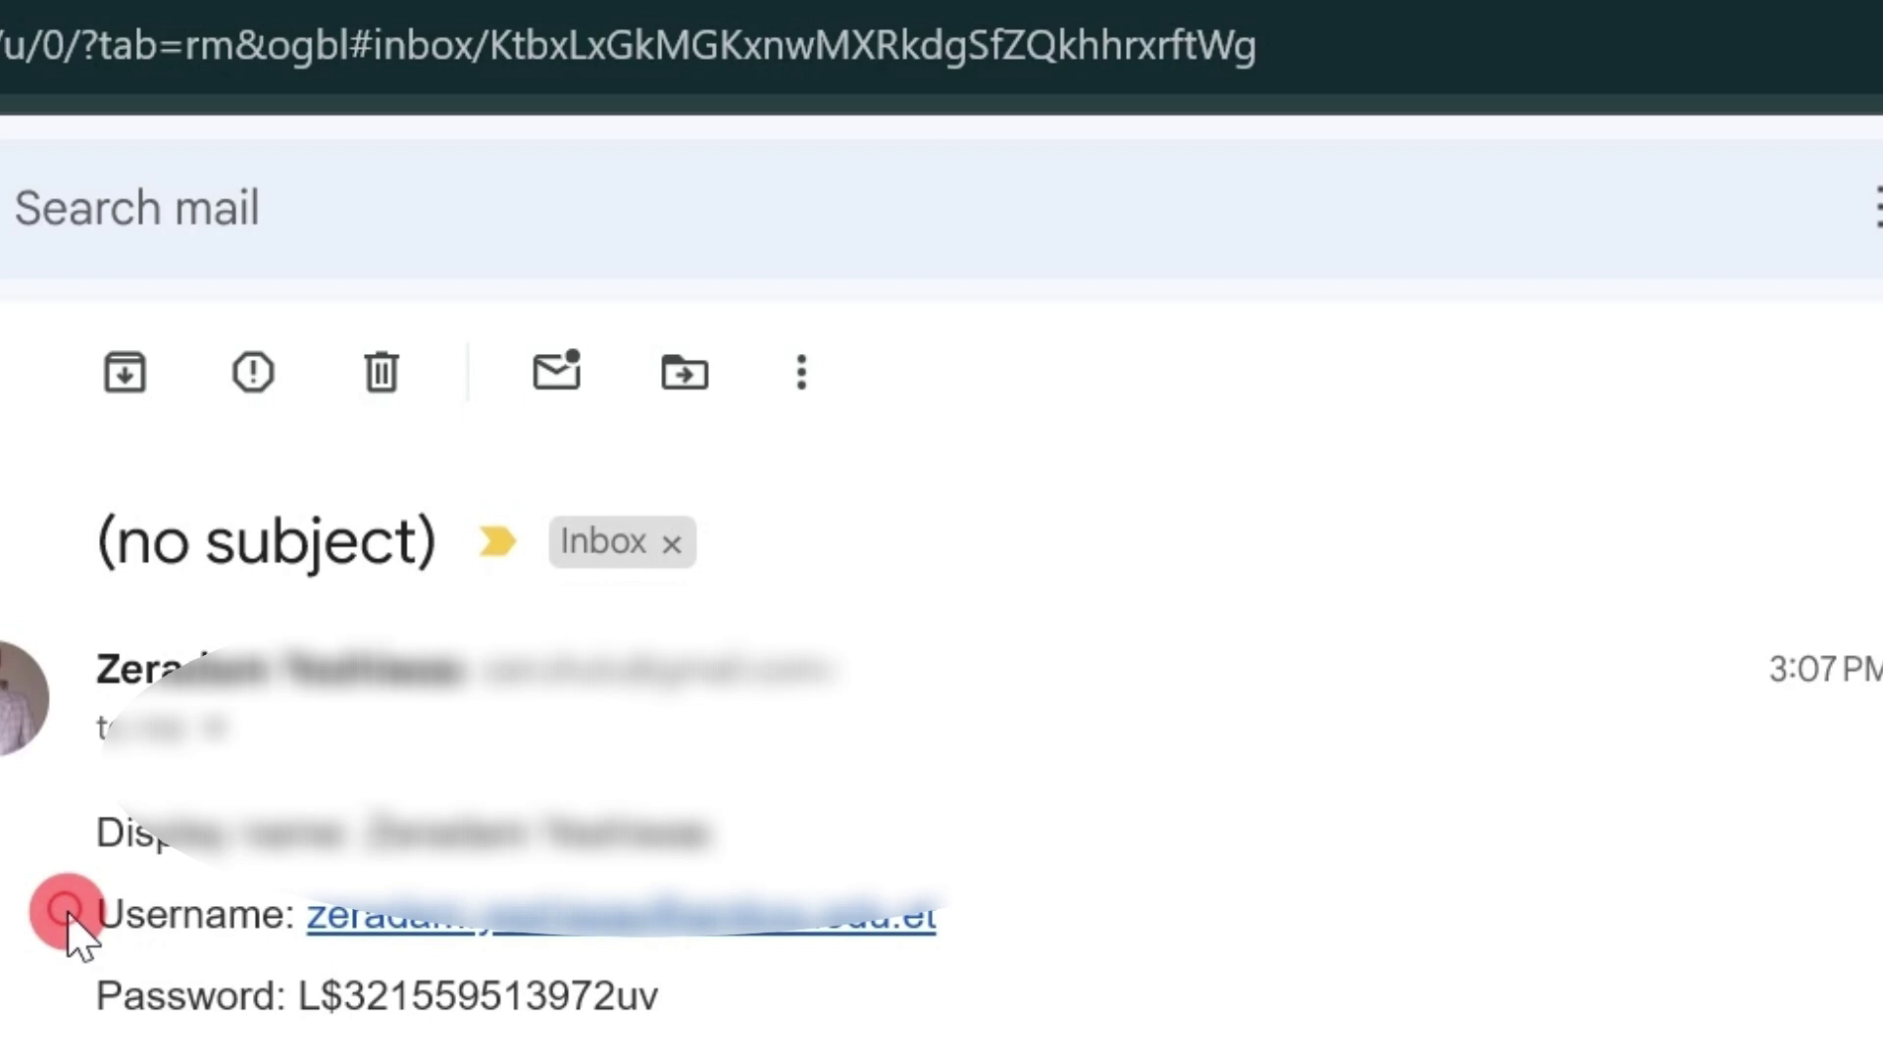
mouse_move(67, 925)
left_mouse_down()
mouse_move(1005, 930)
mouse_move(644, 879)
mouse_move(277, 873)
left_mouse_up()
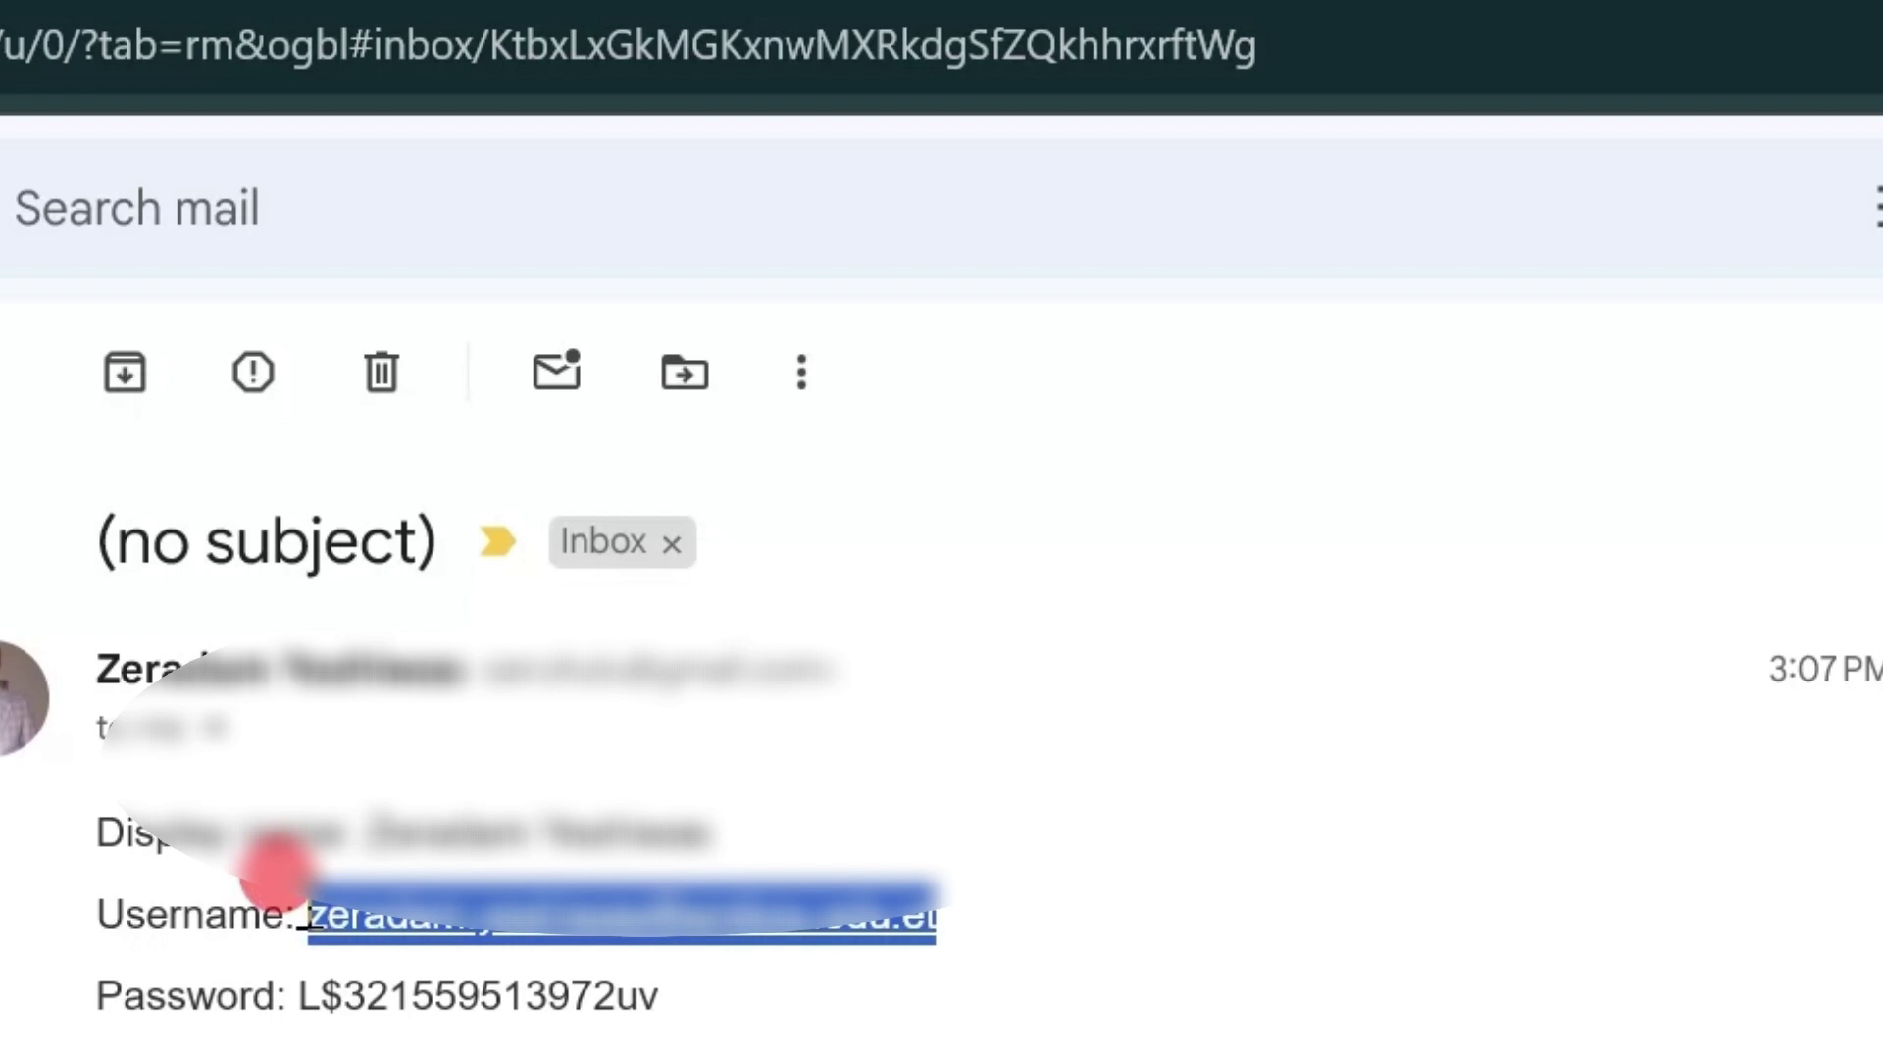
left_click_drag(276, 872, 271, 883)
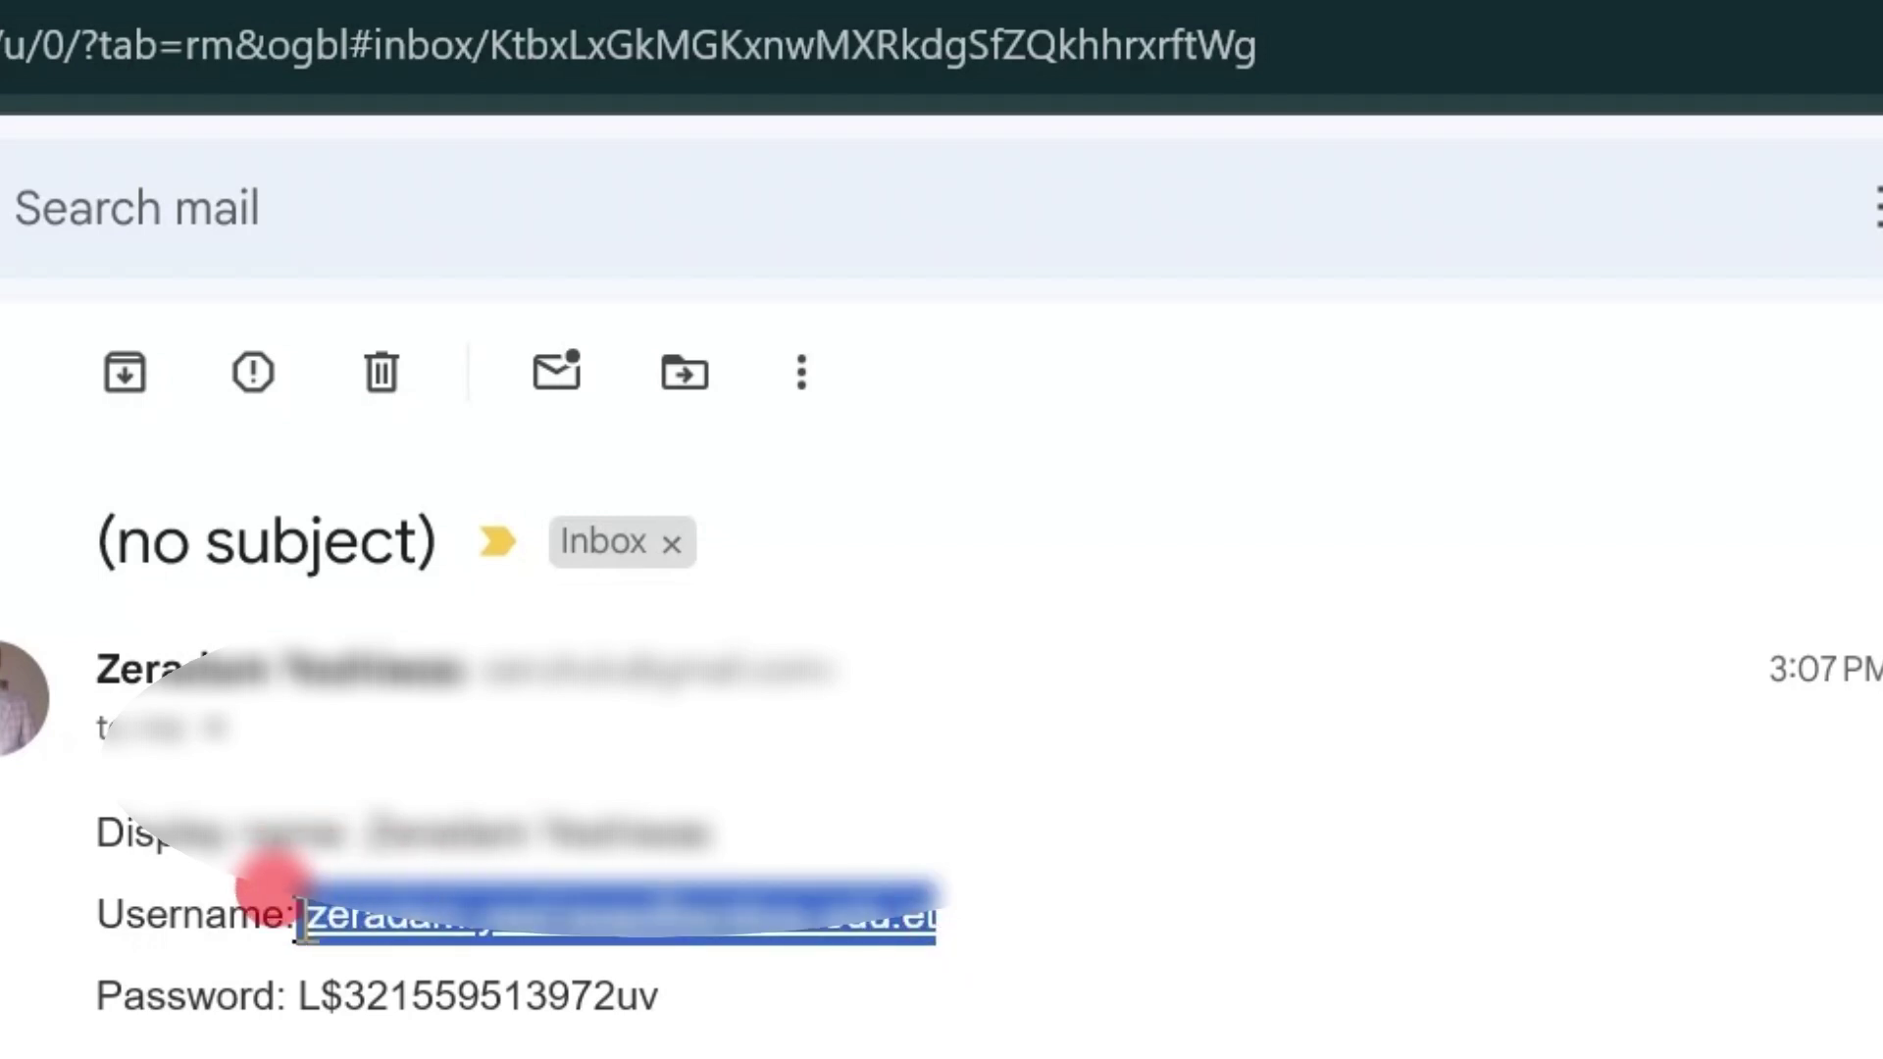
right_click(410, 928)
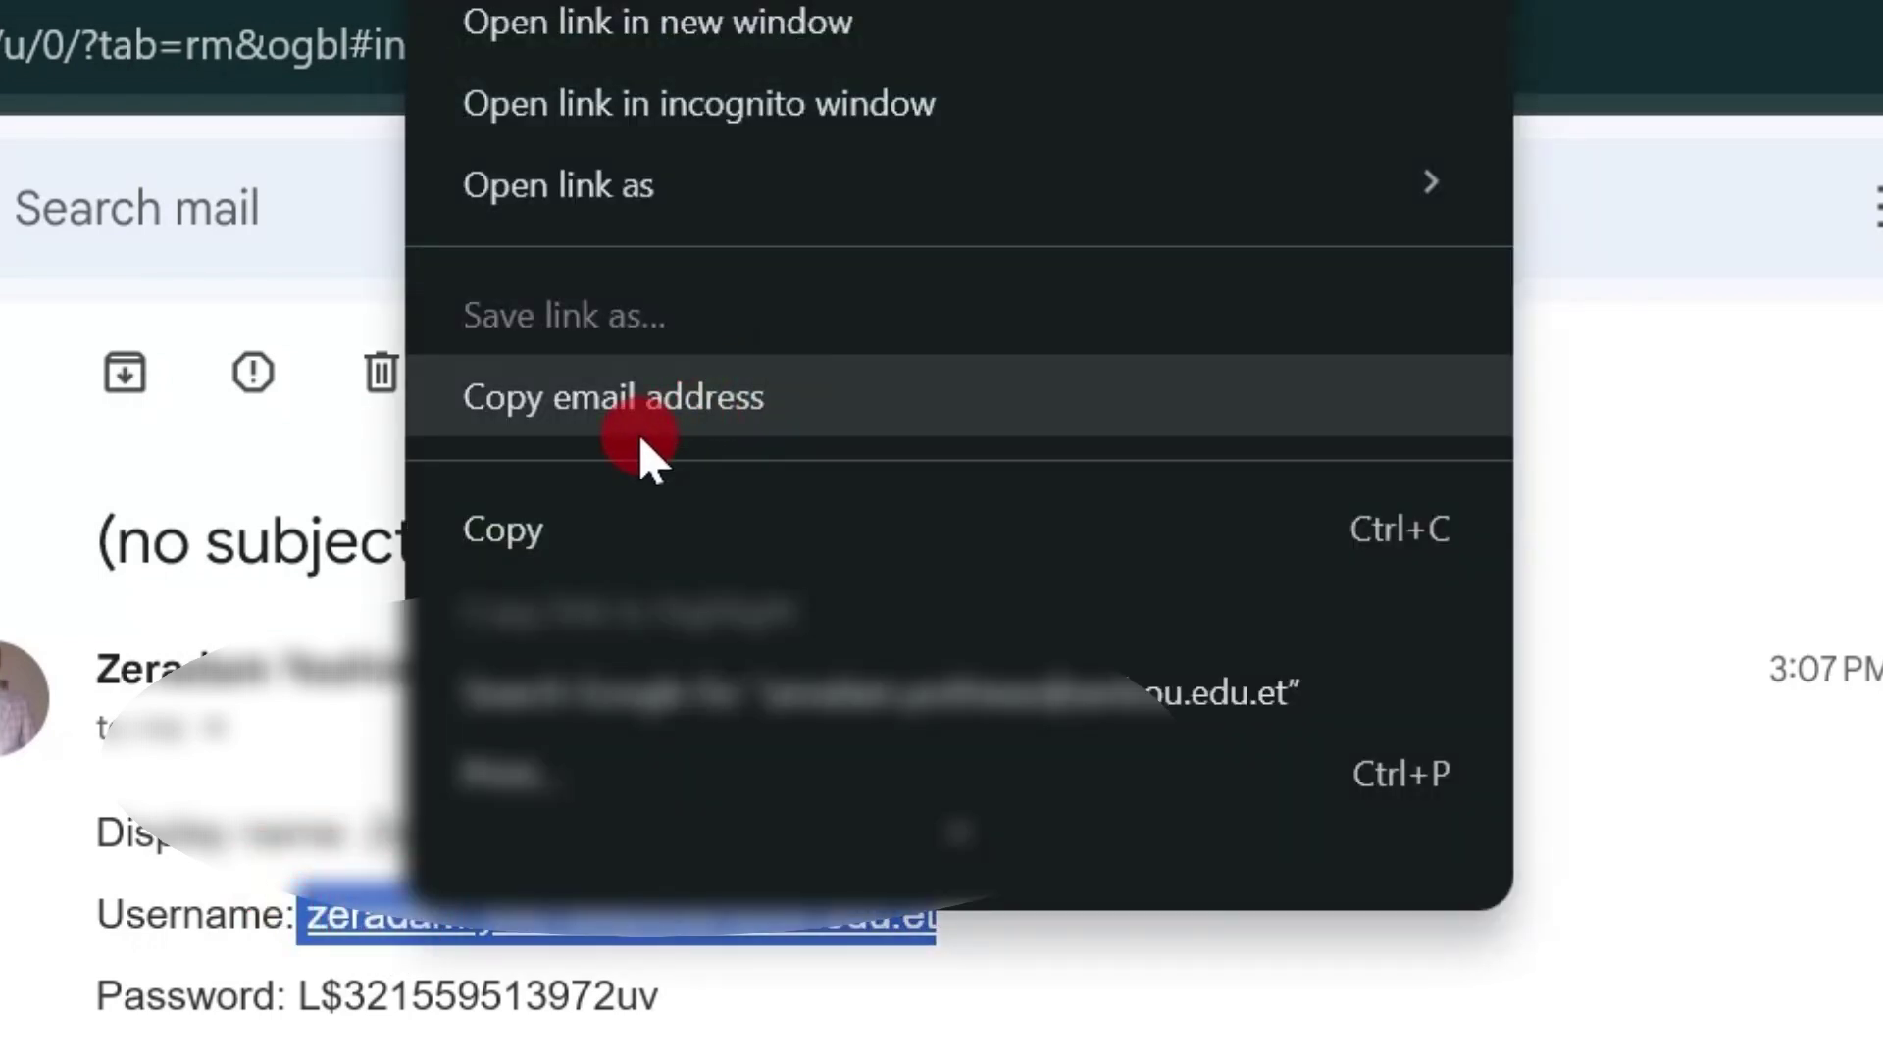
left_click(539, 532)
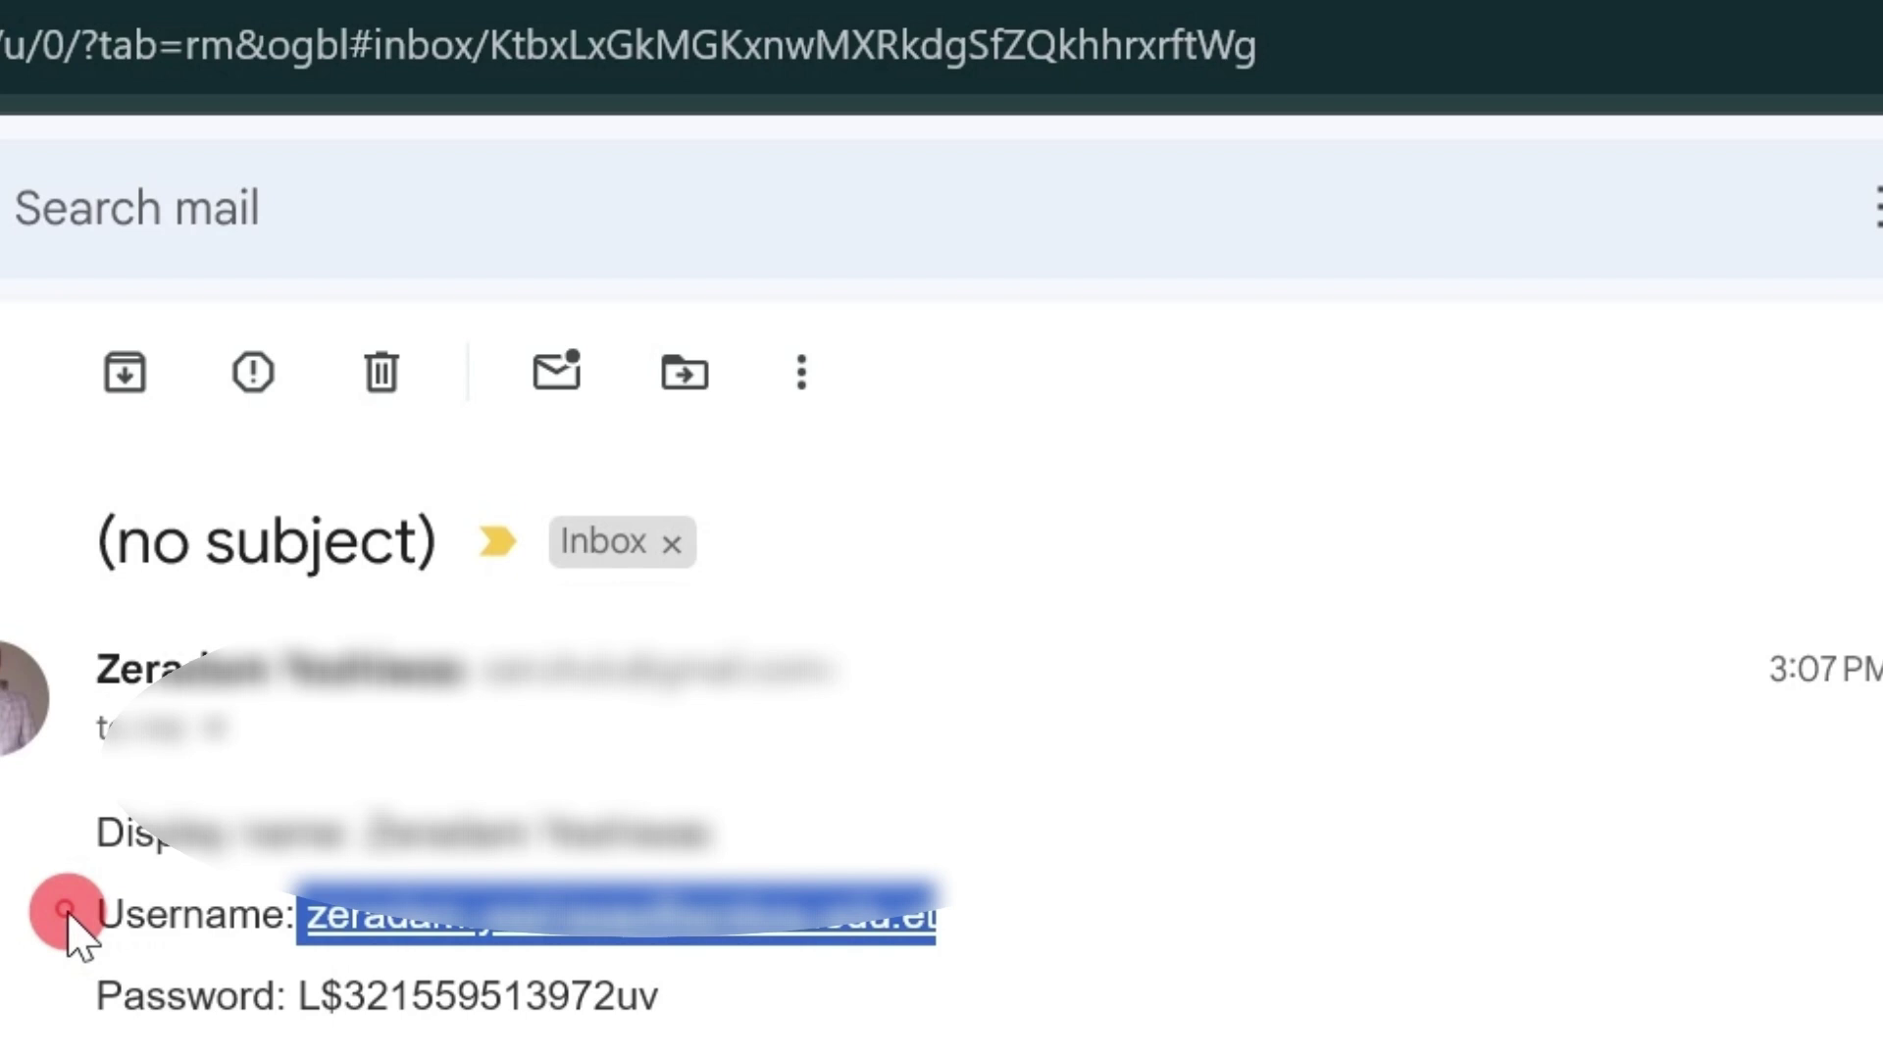
left_click_drag(69, 915, 299, 915)
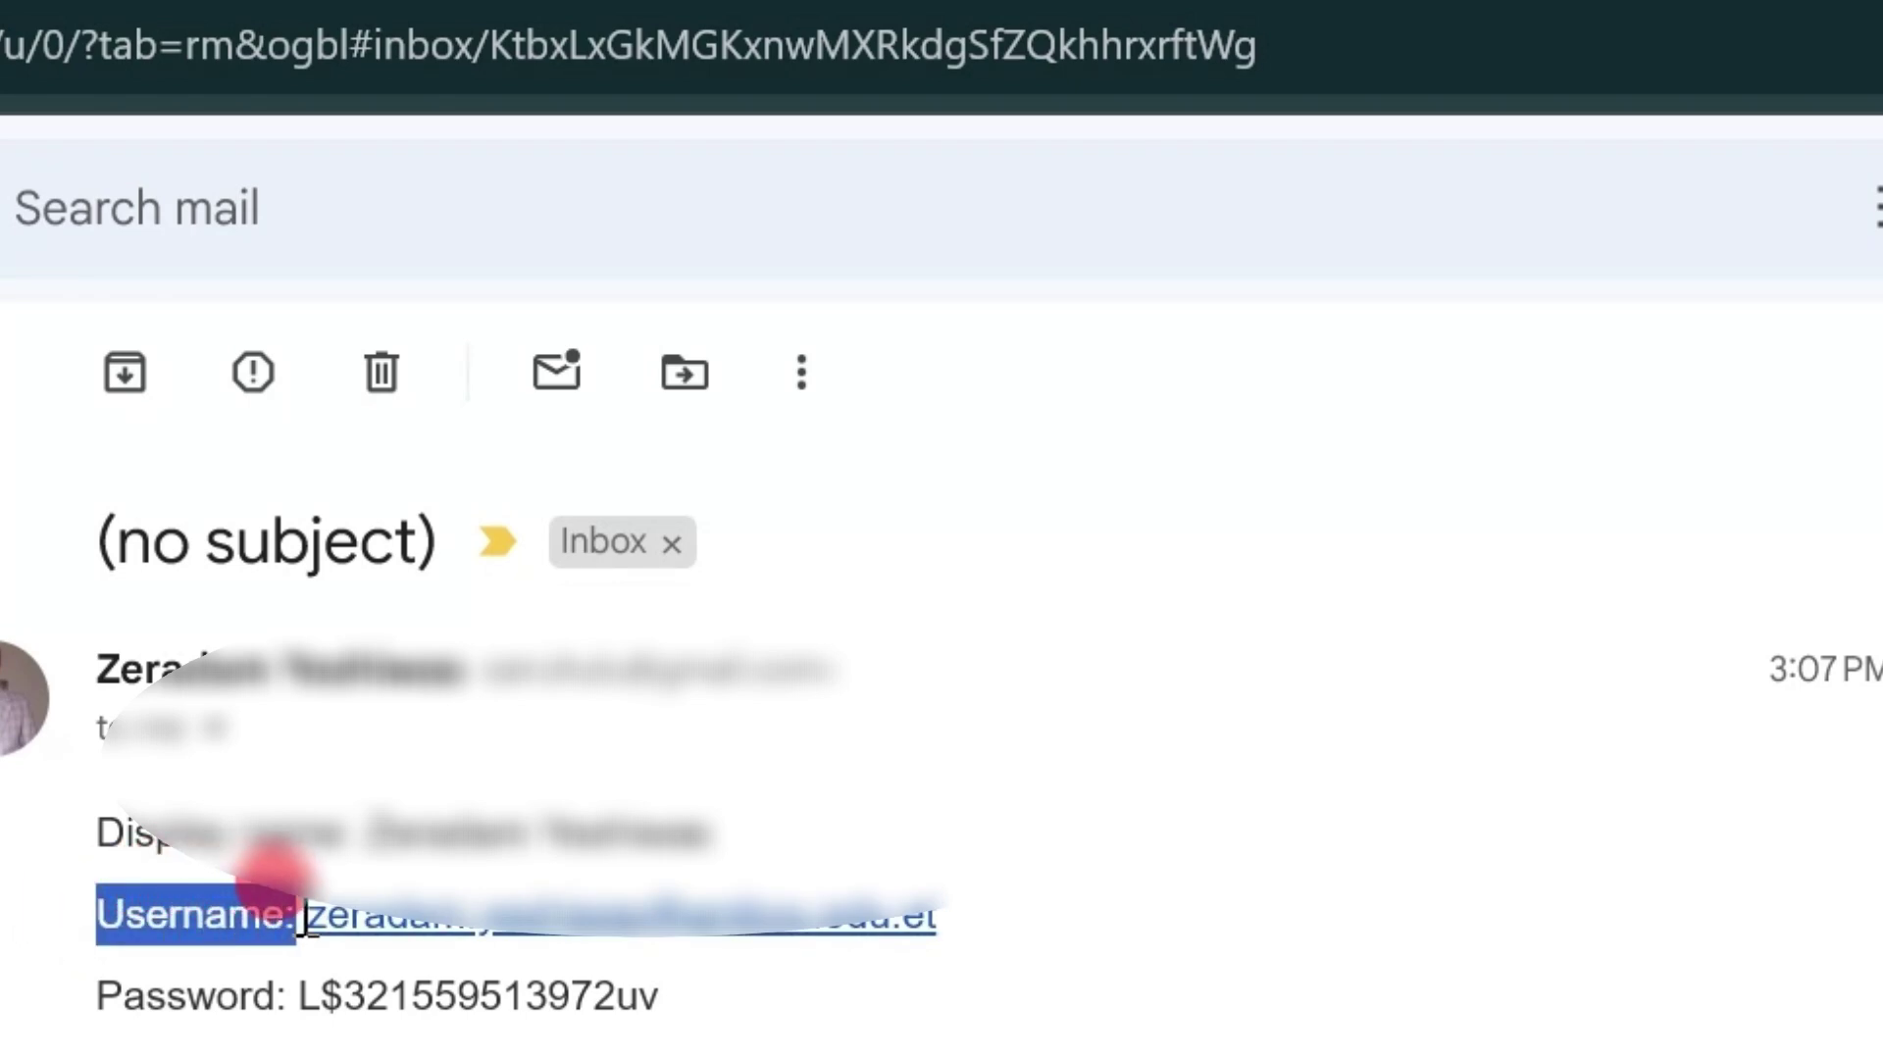
left_click(1001, 927)
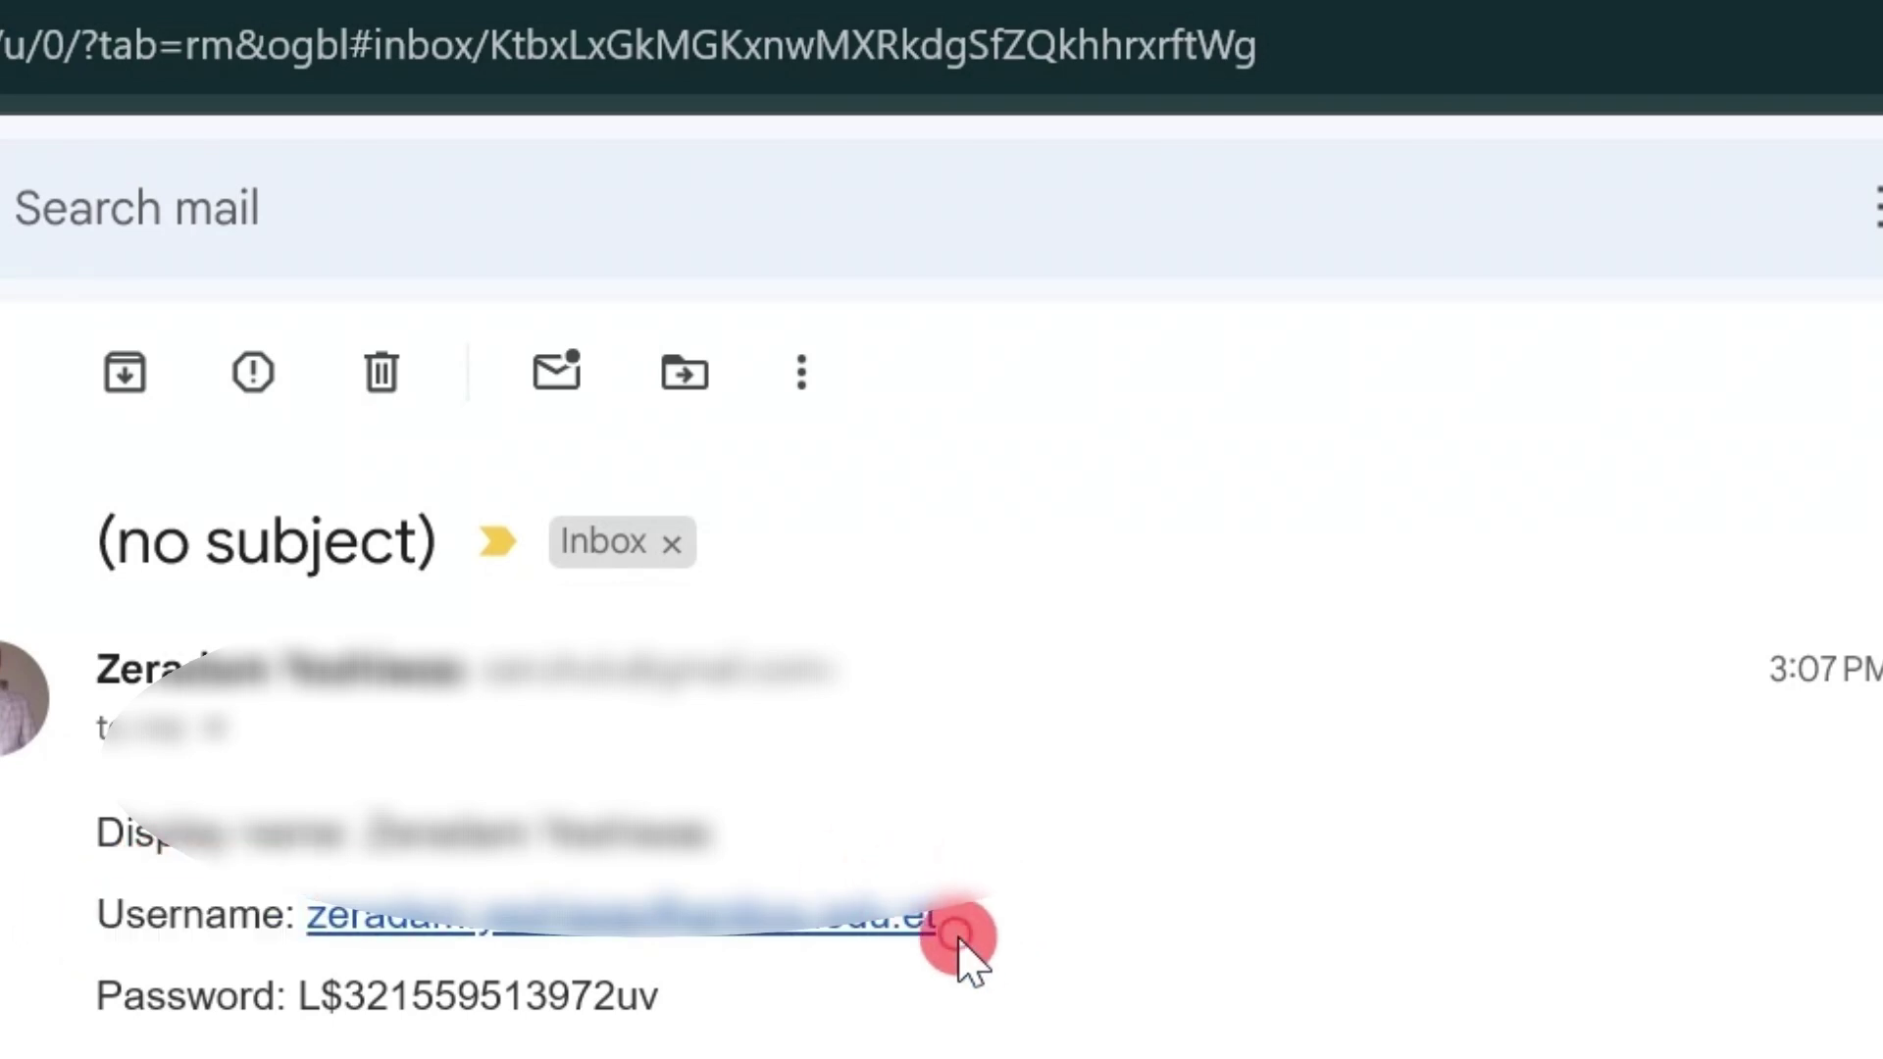
Step: Copy the selected username address again and bring up the Google account sign-in page
mouse_move(960, 942)
left_mouse_down()
mouse_move(508, 879)
mouse_move(274, 870)
left_mouse_up()
mouse_move(946, 934)
left_mouse_down()
mouse_move(390, 879)
mouse_move(301, 920)
left_mouse_up()
right_click(413, 932)
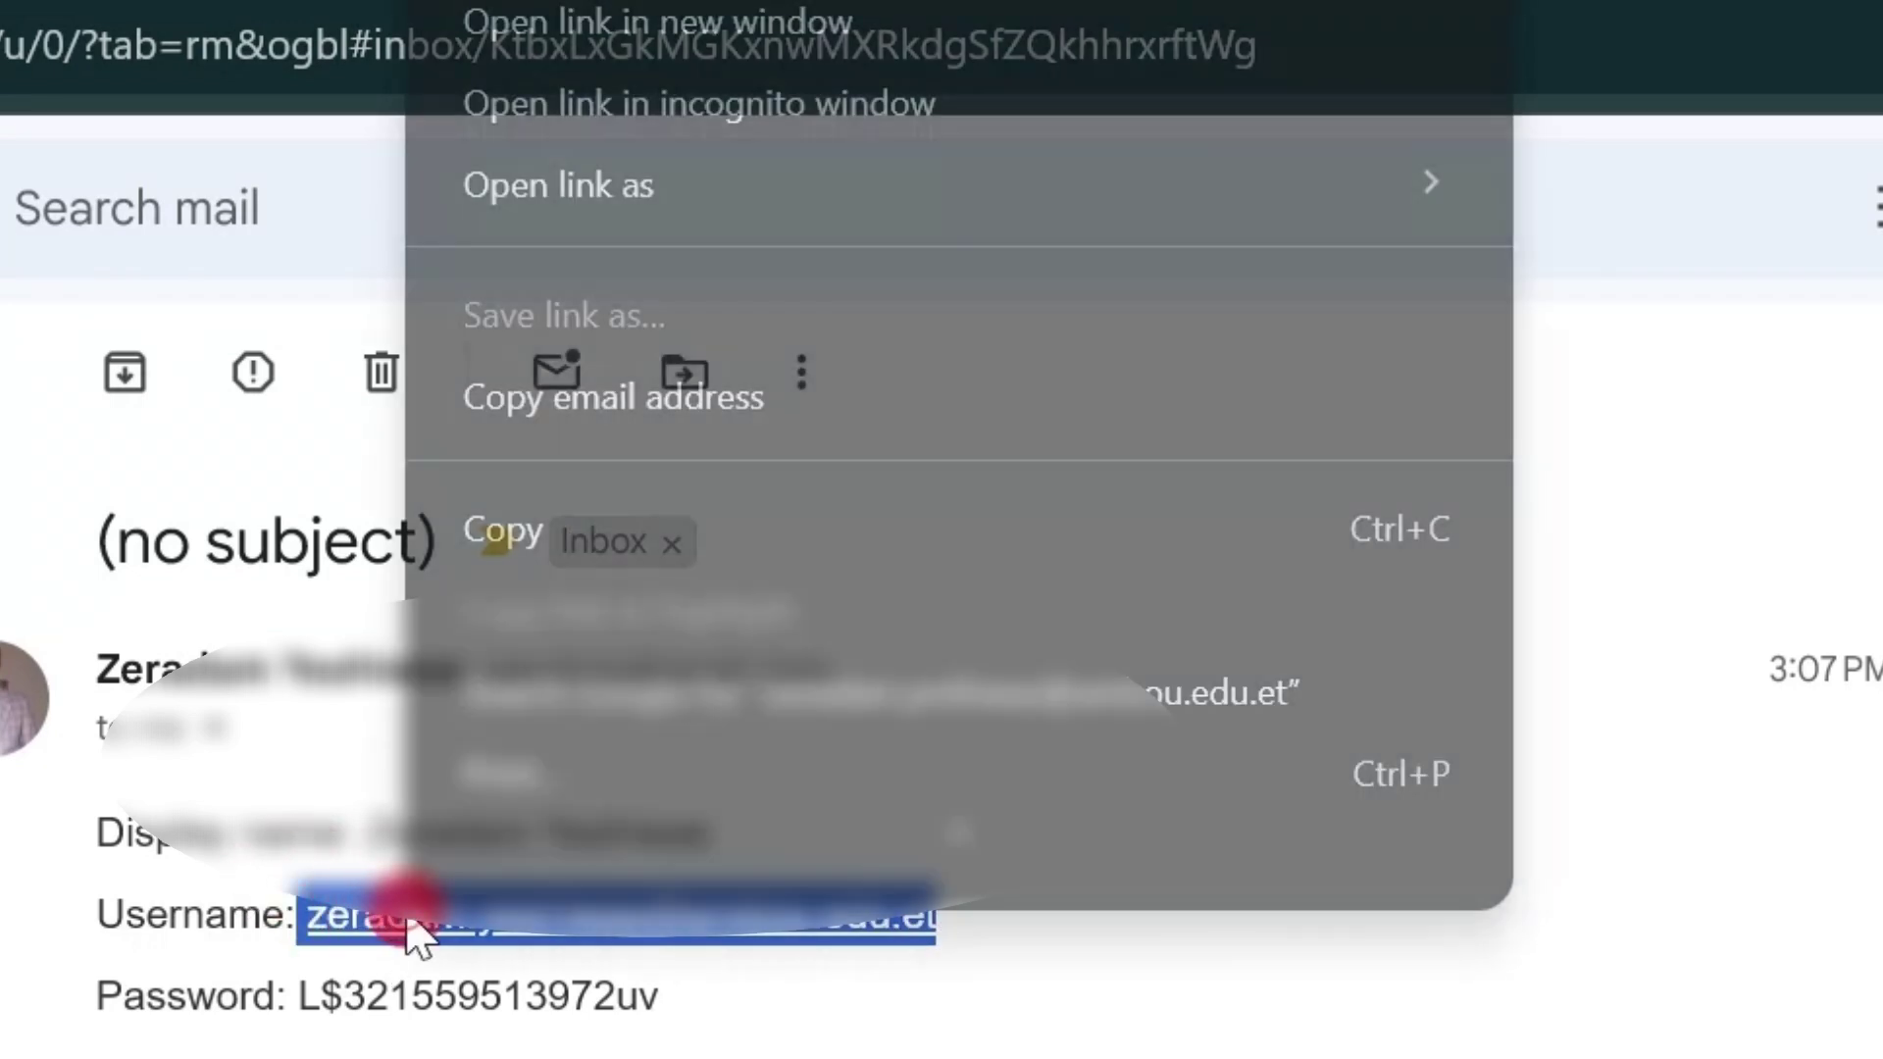
left_click(539, 532)
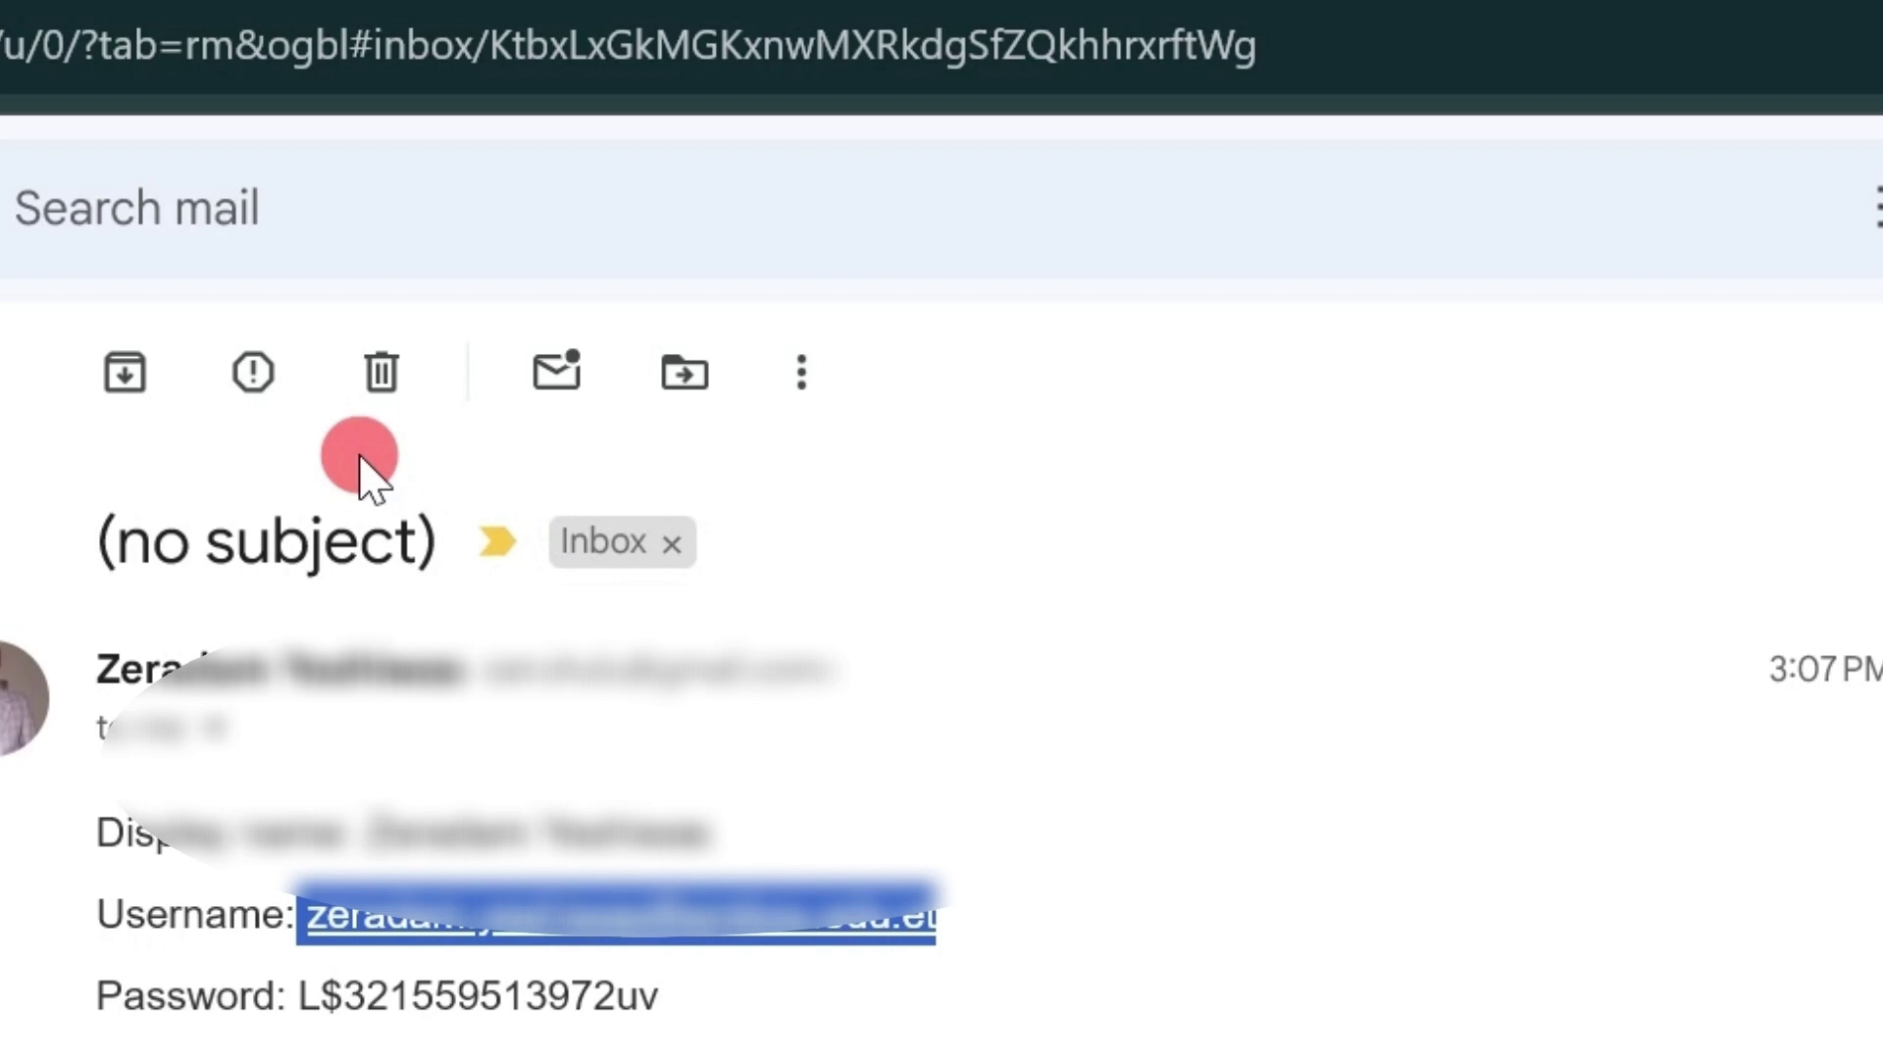
left_click(65, 915)
mouse_move(67, 916)
left_mouse_down()
mouse_move(275, 892)
mouse_move(920, 919)
mouse_move(659, 942)
mouse_move(280, 890)
left_mouse_up()
left_click(1000, 915)
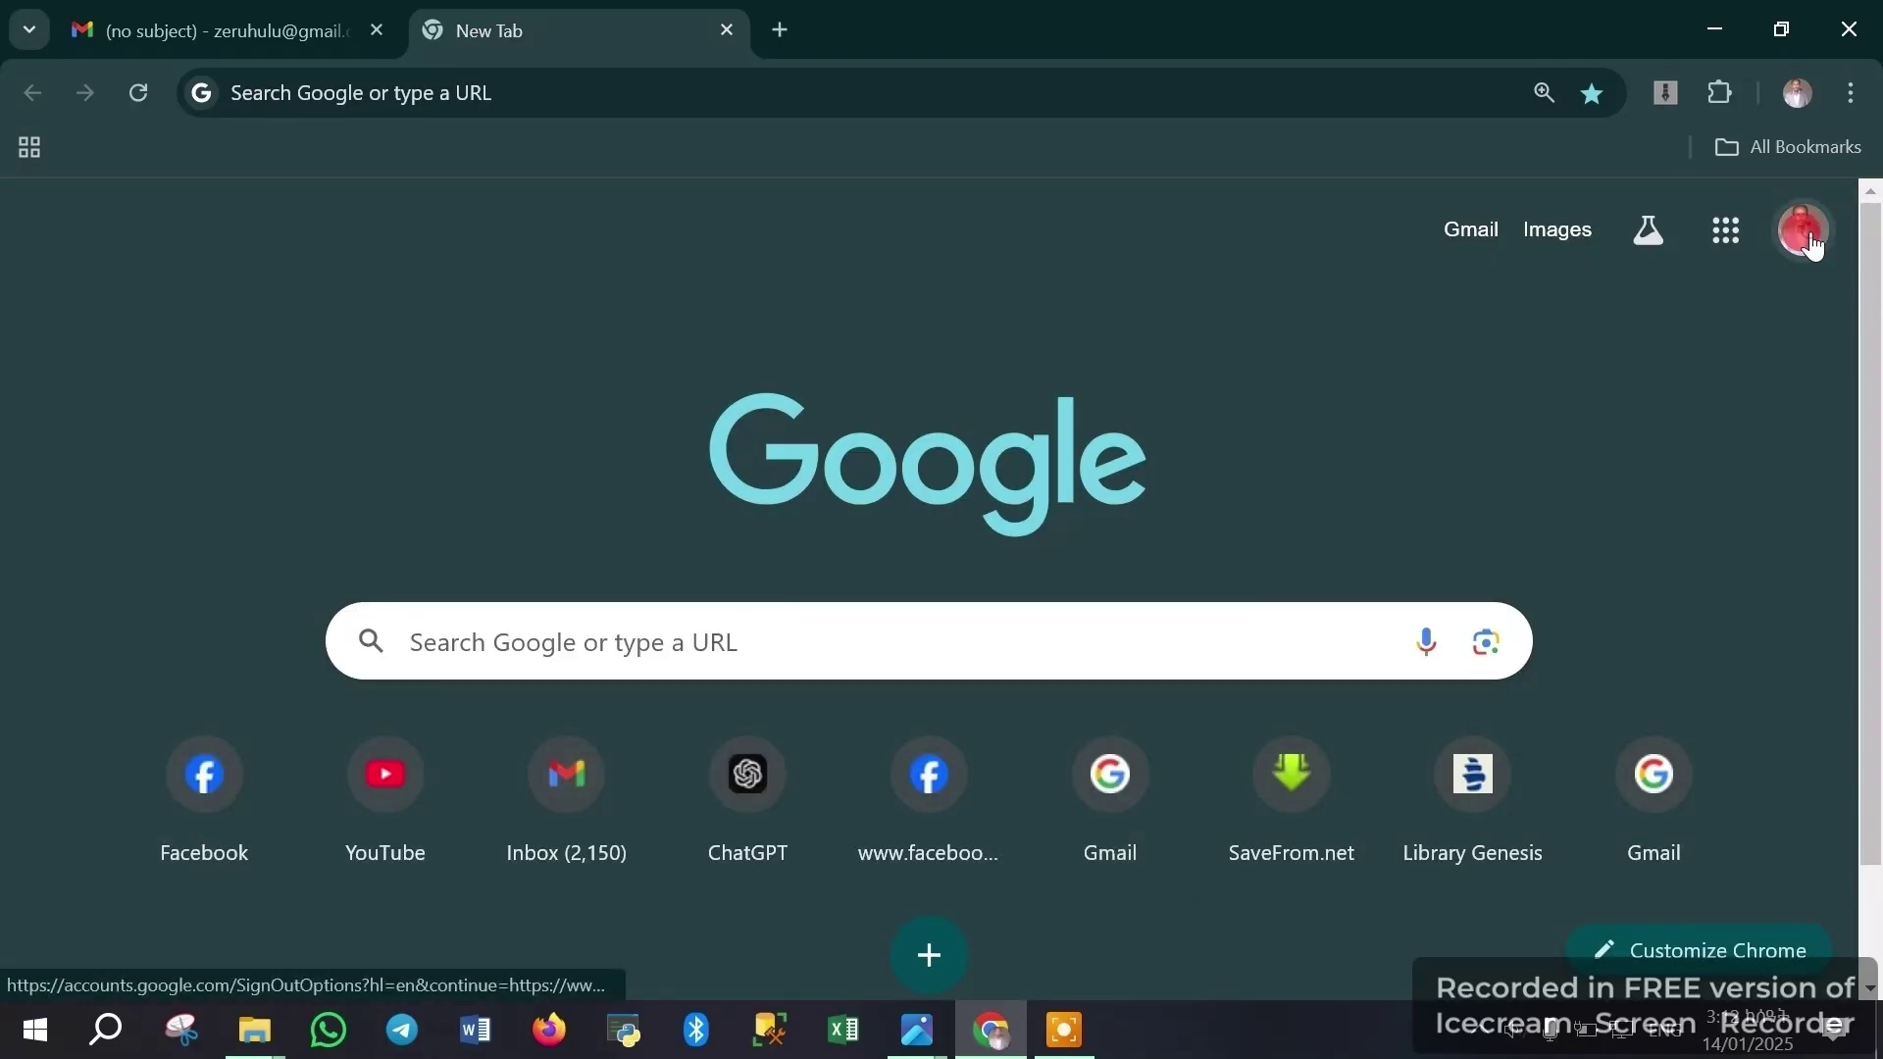
left_click(1805, 230)
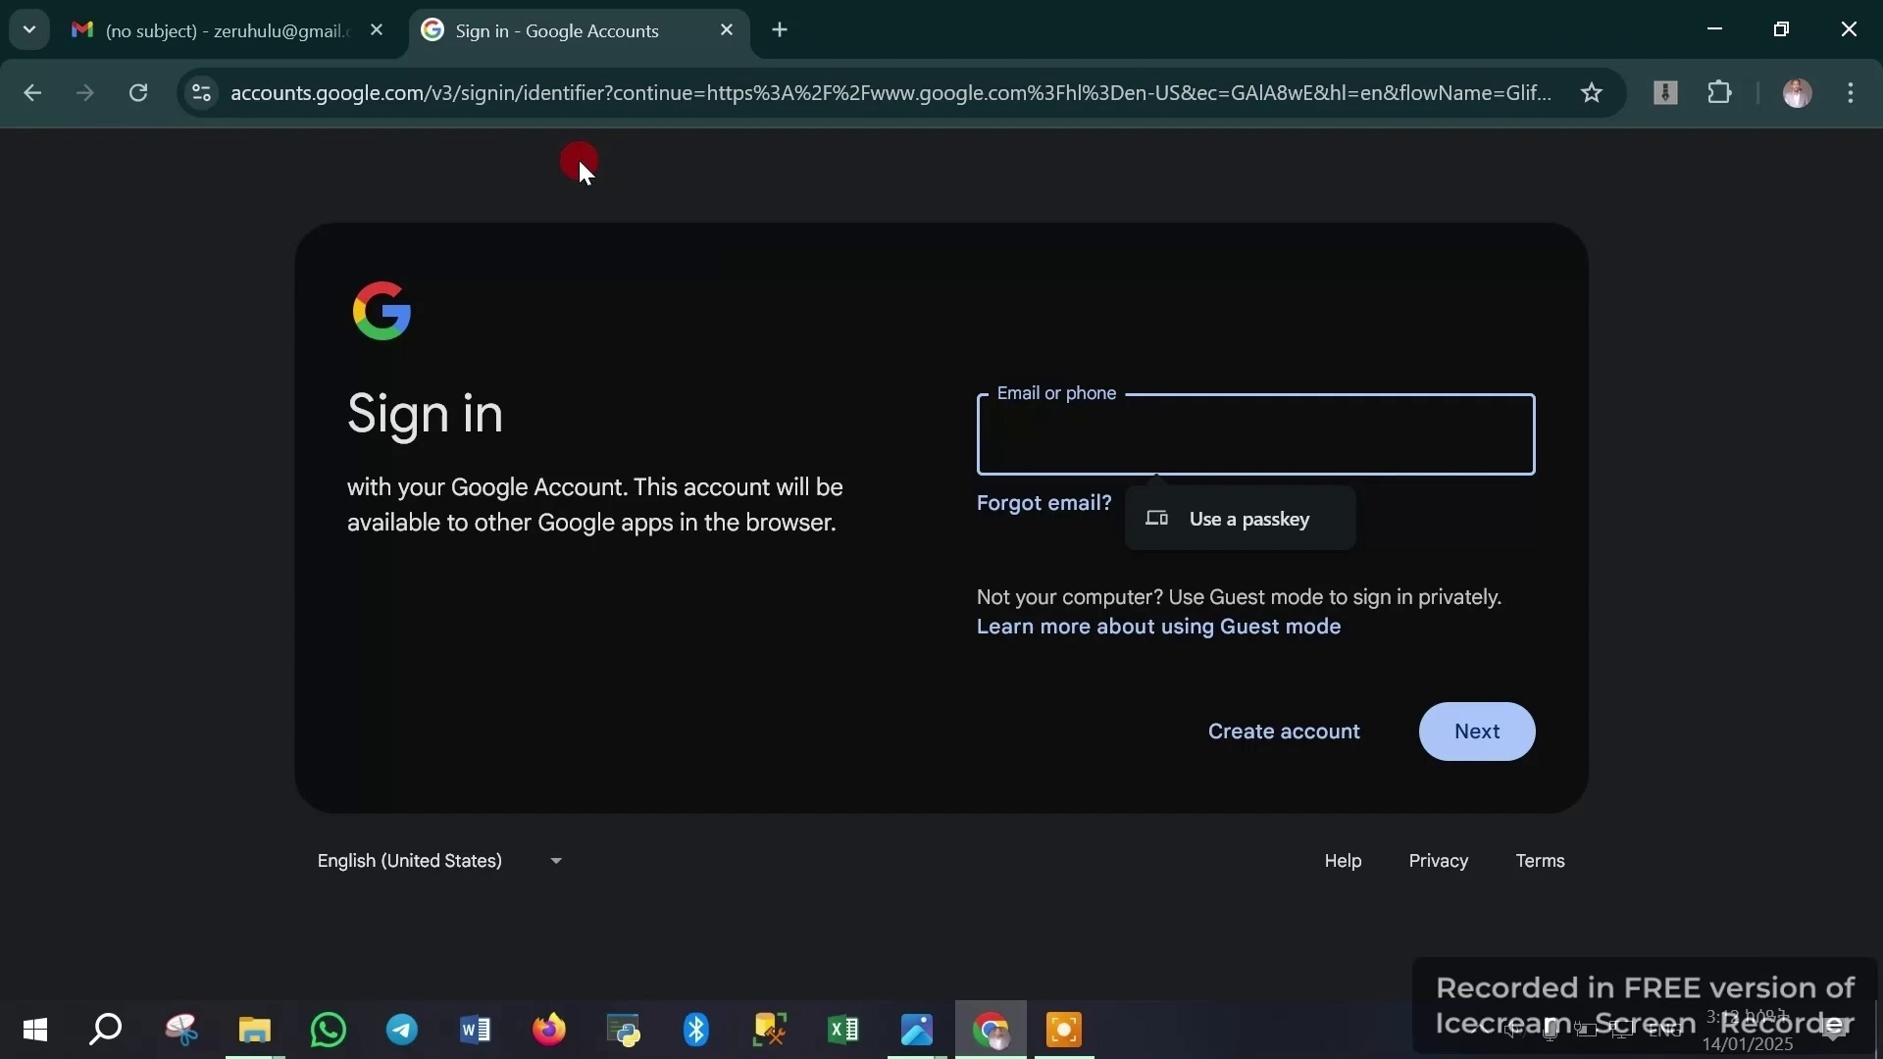
Step: Paste the institutional address into Google sign-in, get 'Couldn't find your Google Account', and close the window
right_click(1056, 461)
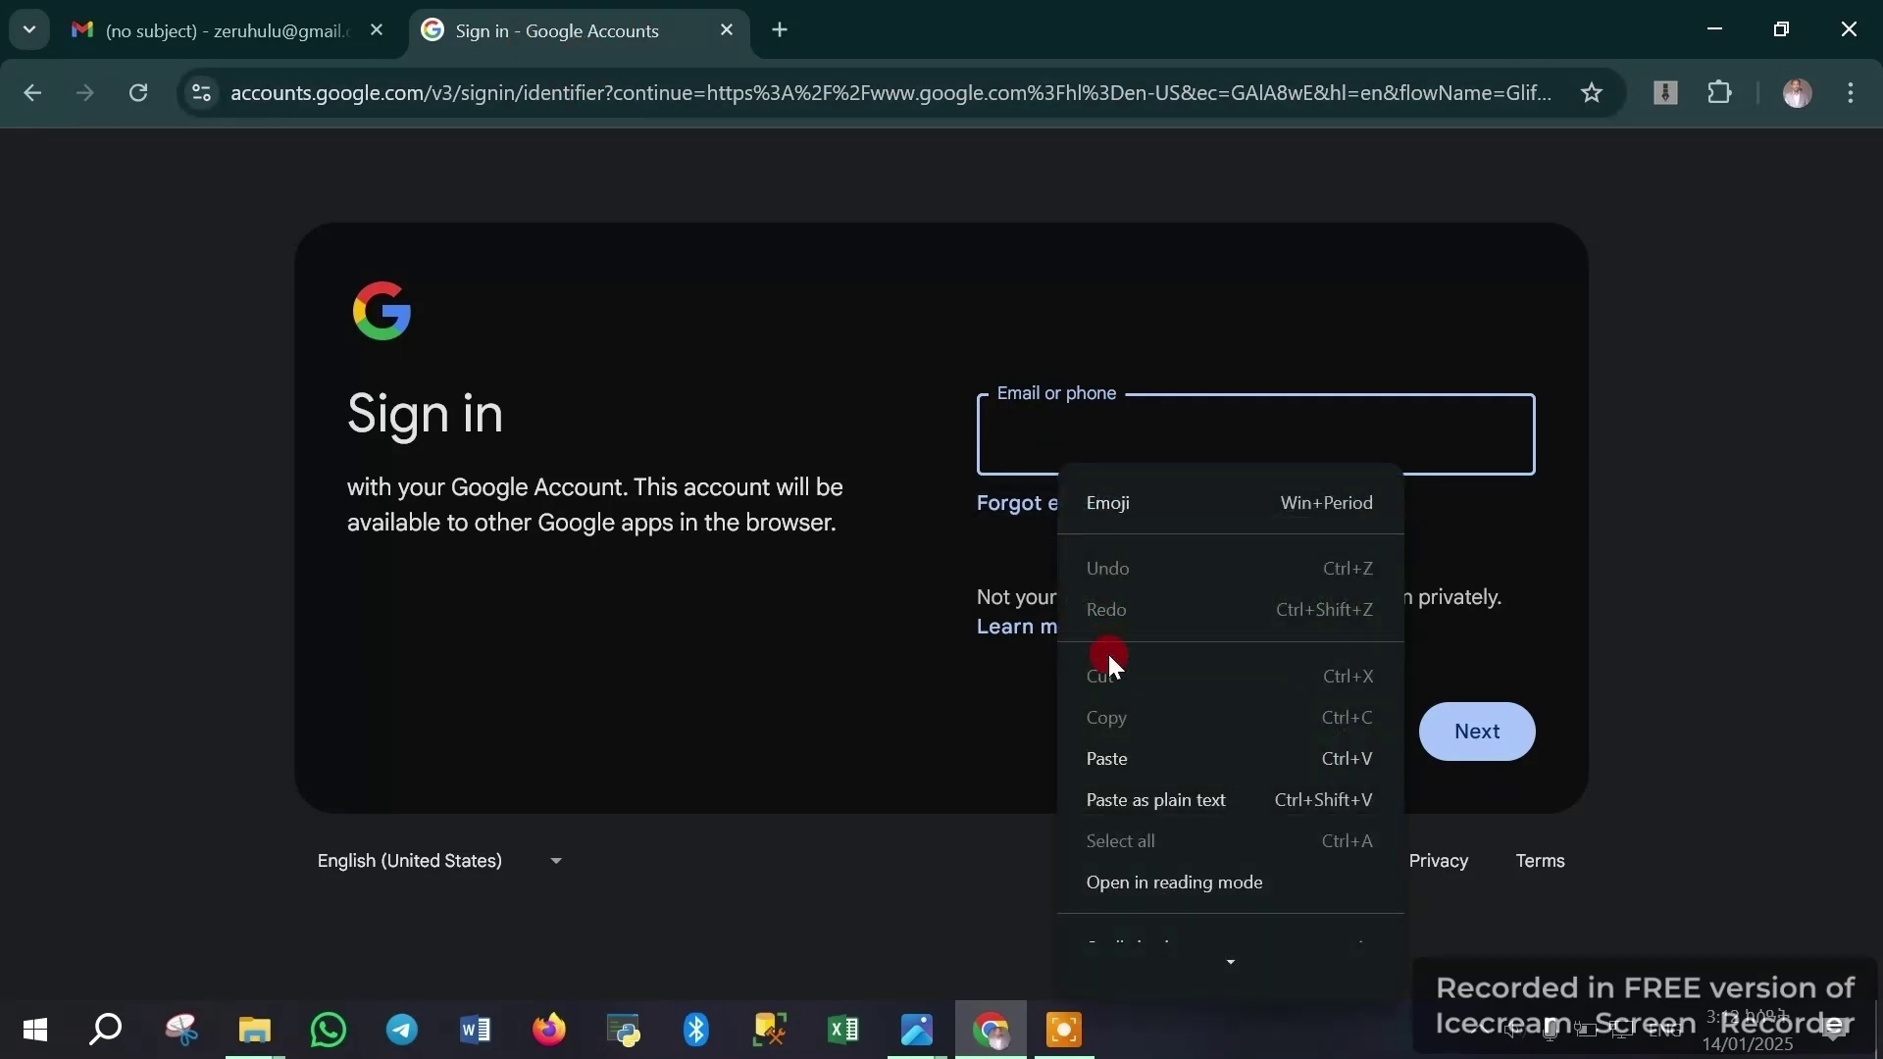
left_click(1106, 757)
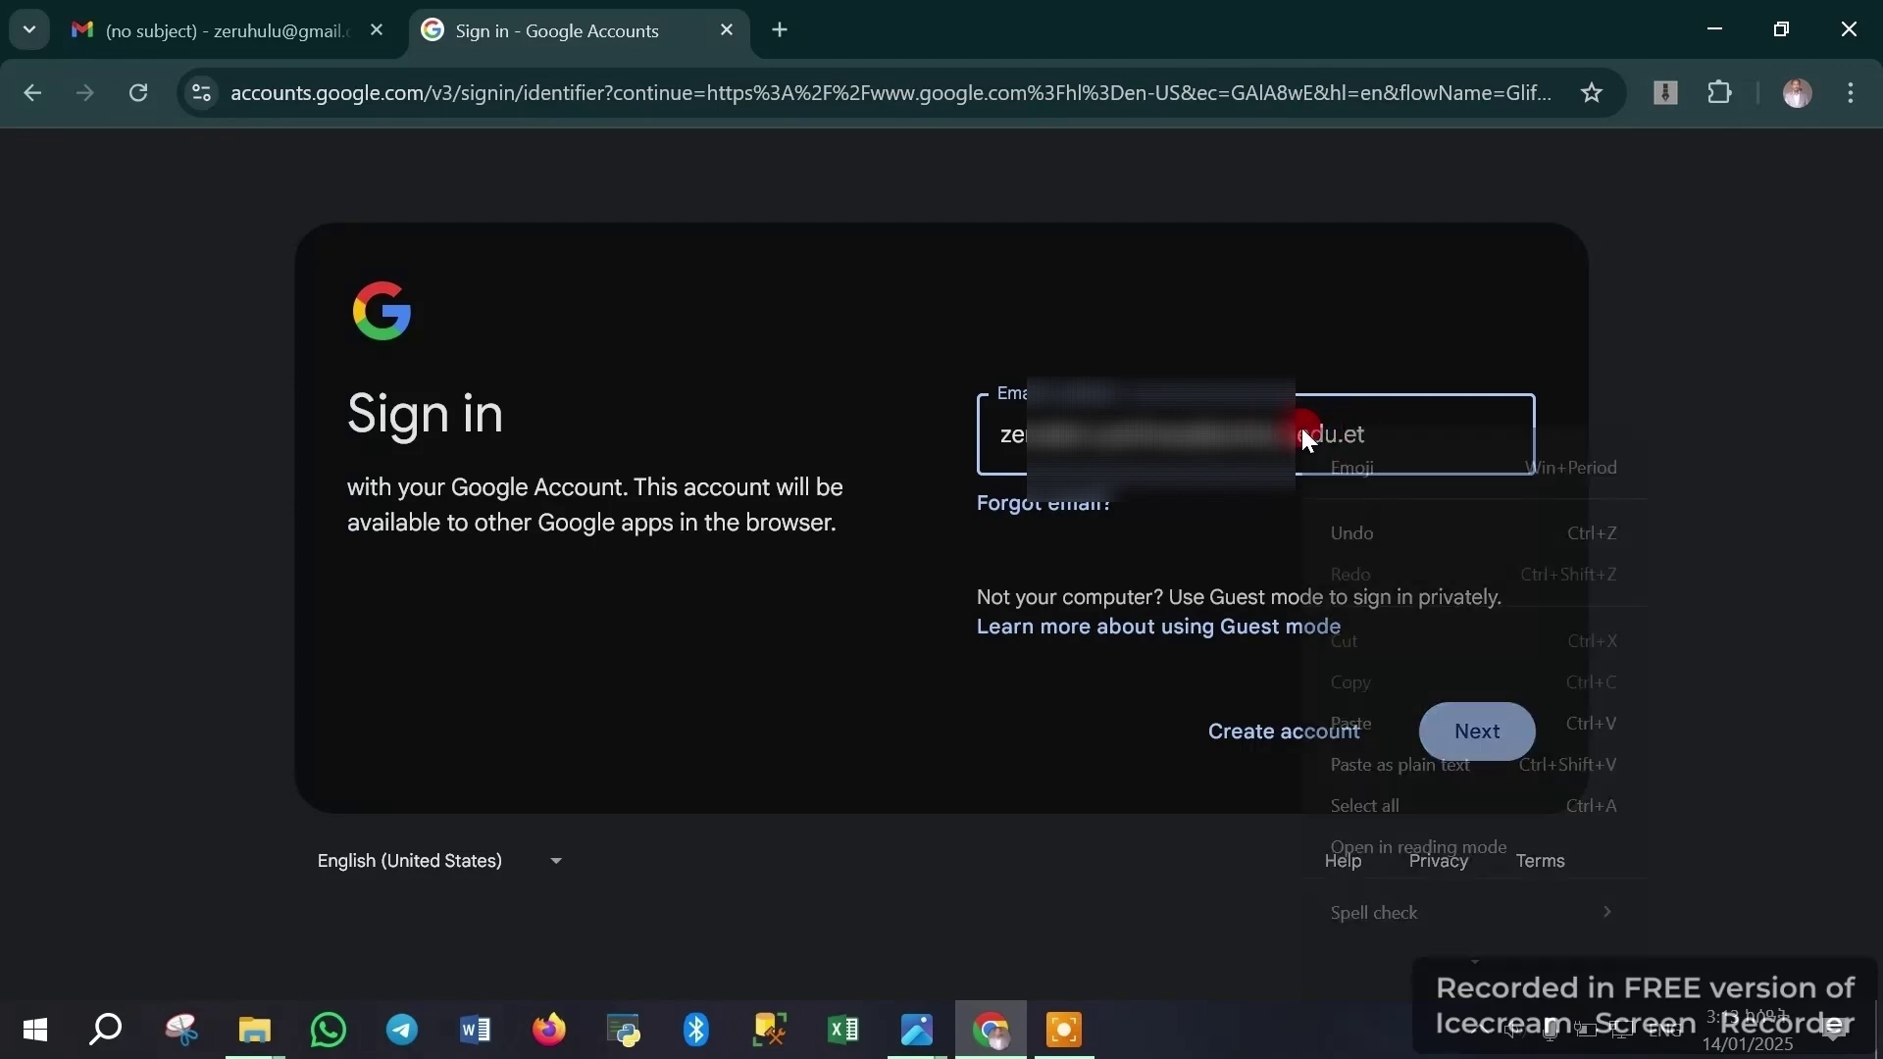
right_click(1295, 435)
key("Escape")
left_click_drag(1379, 439, 1332, 445)
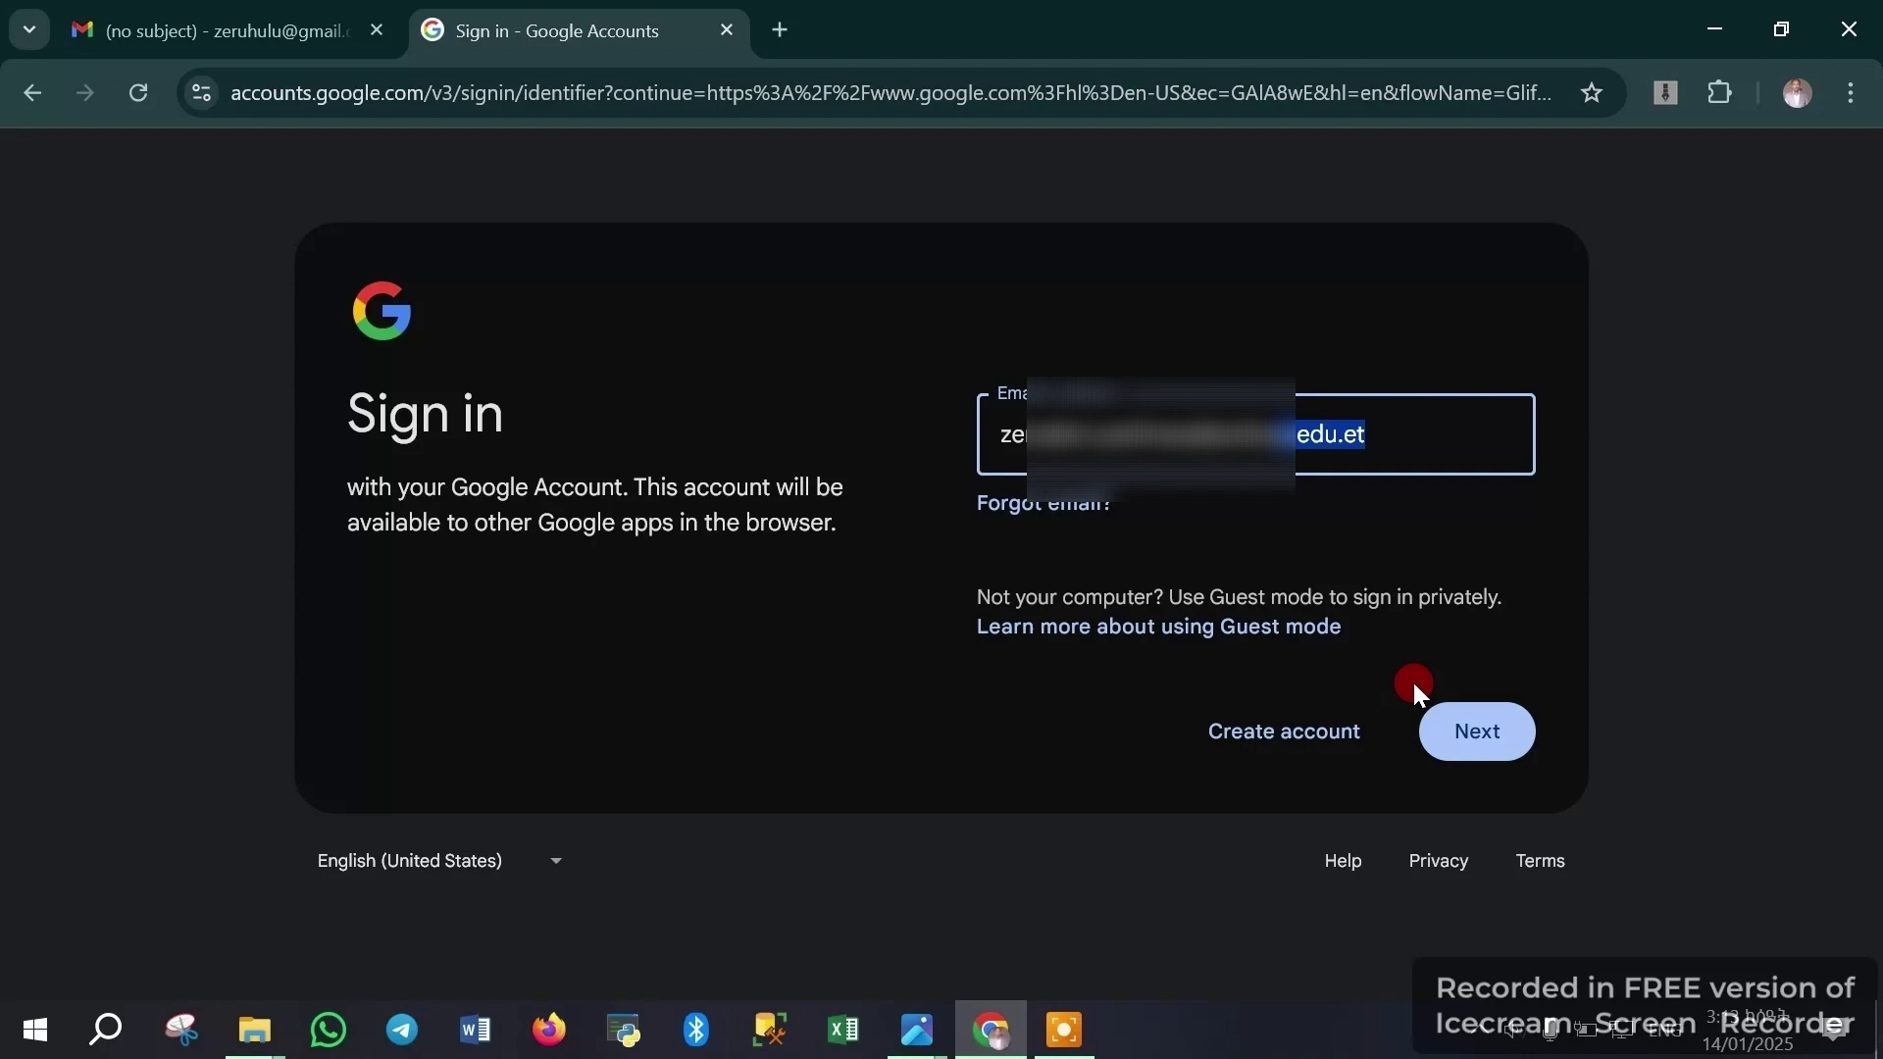
left_click(1450, 720)
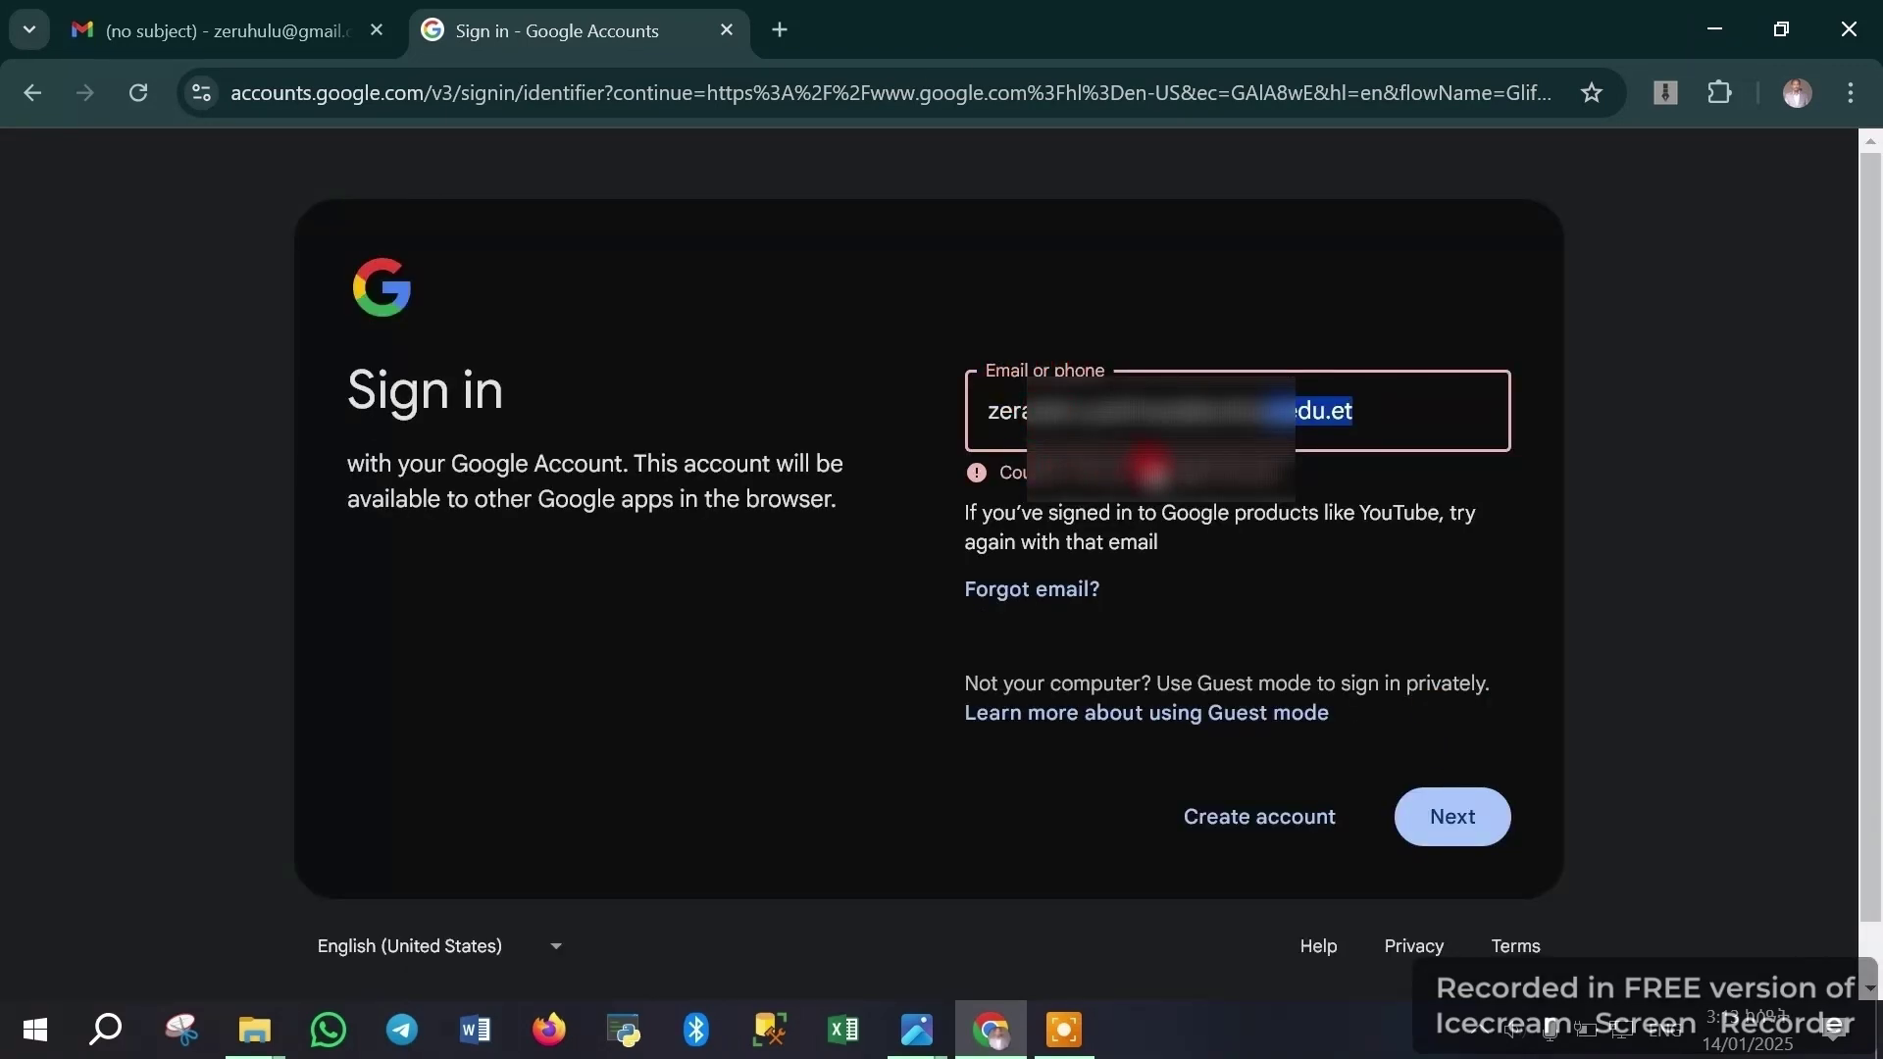
left_click(1207, 463)
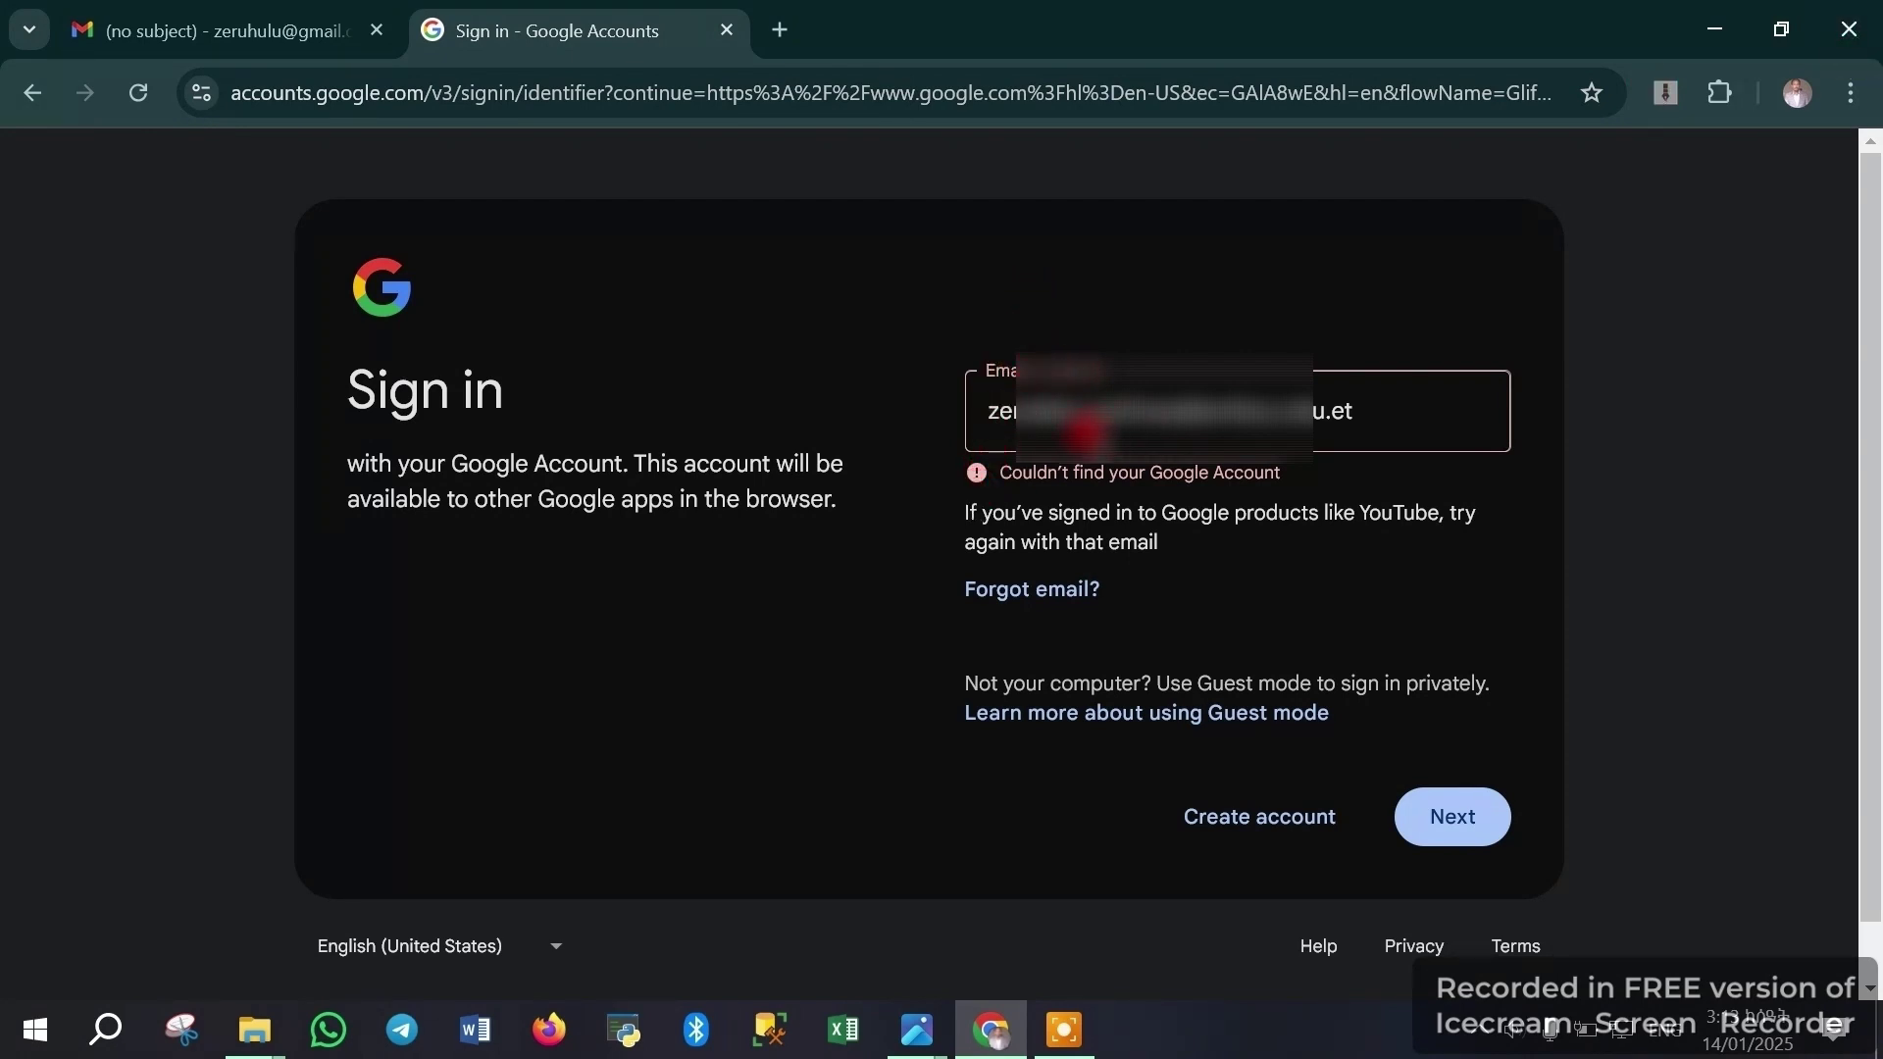
left_click(1853, 21)
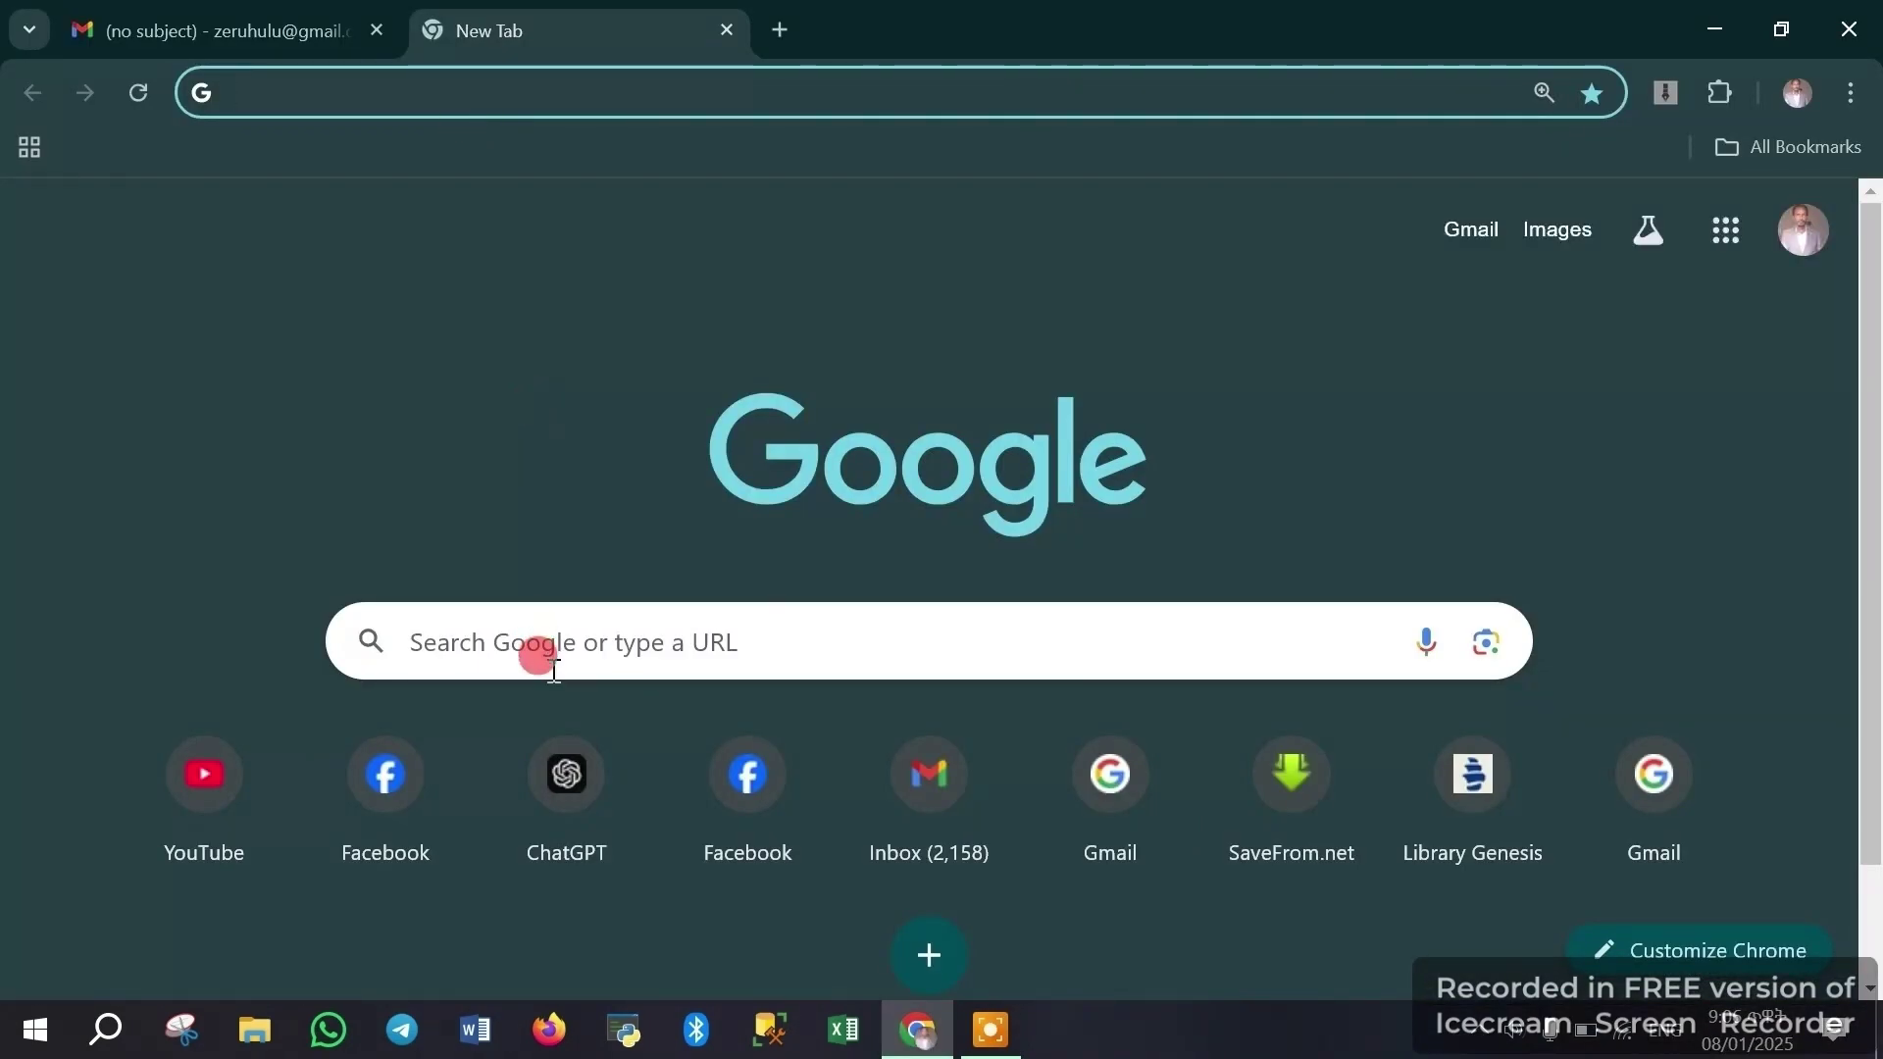
Step: Search Google for 'outlook' to reach the Microsoft Outlook sign-in page
left_click(547, 660)
type("out")
key("BackSpace")
key("BackSpace")
key("BackSpace")
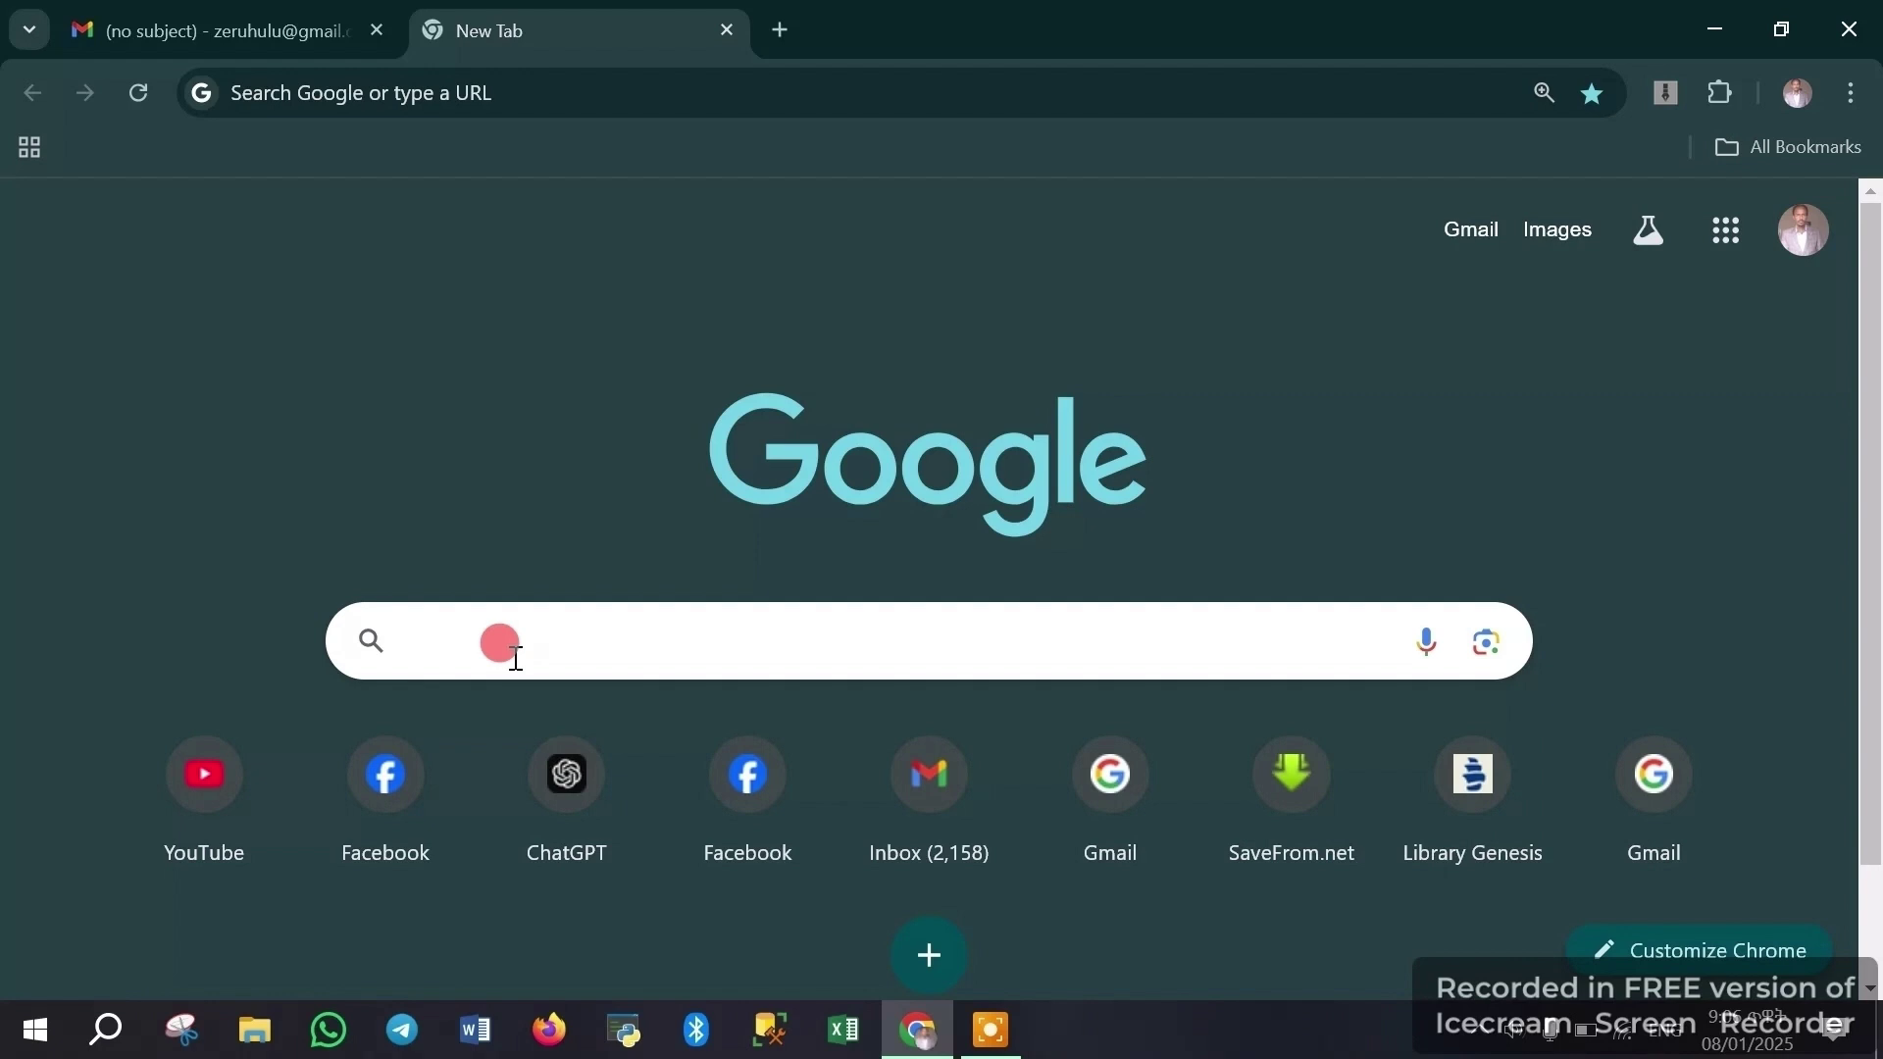
type("outlook")
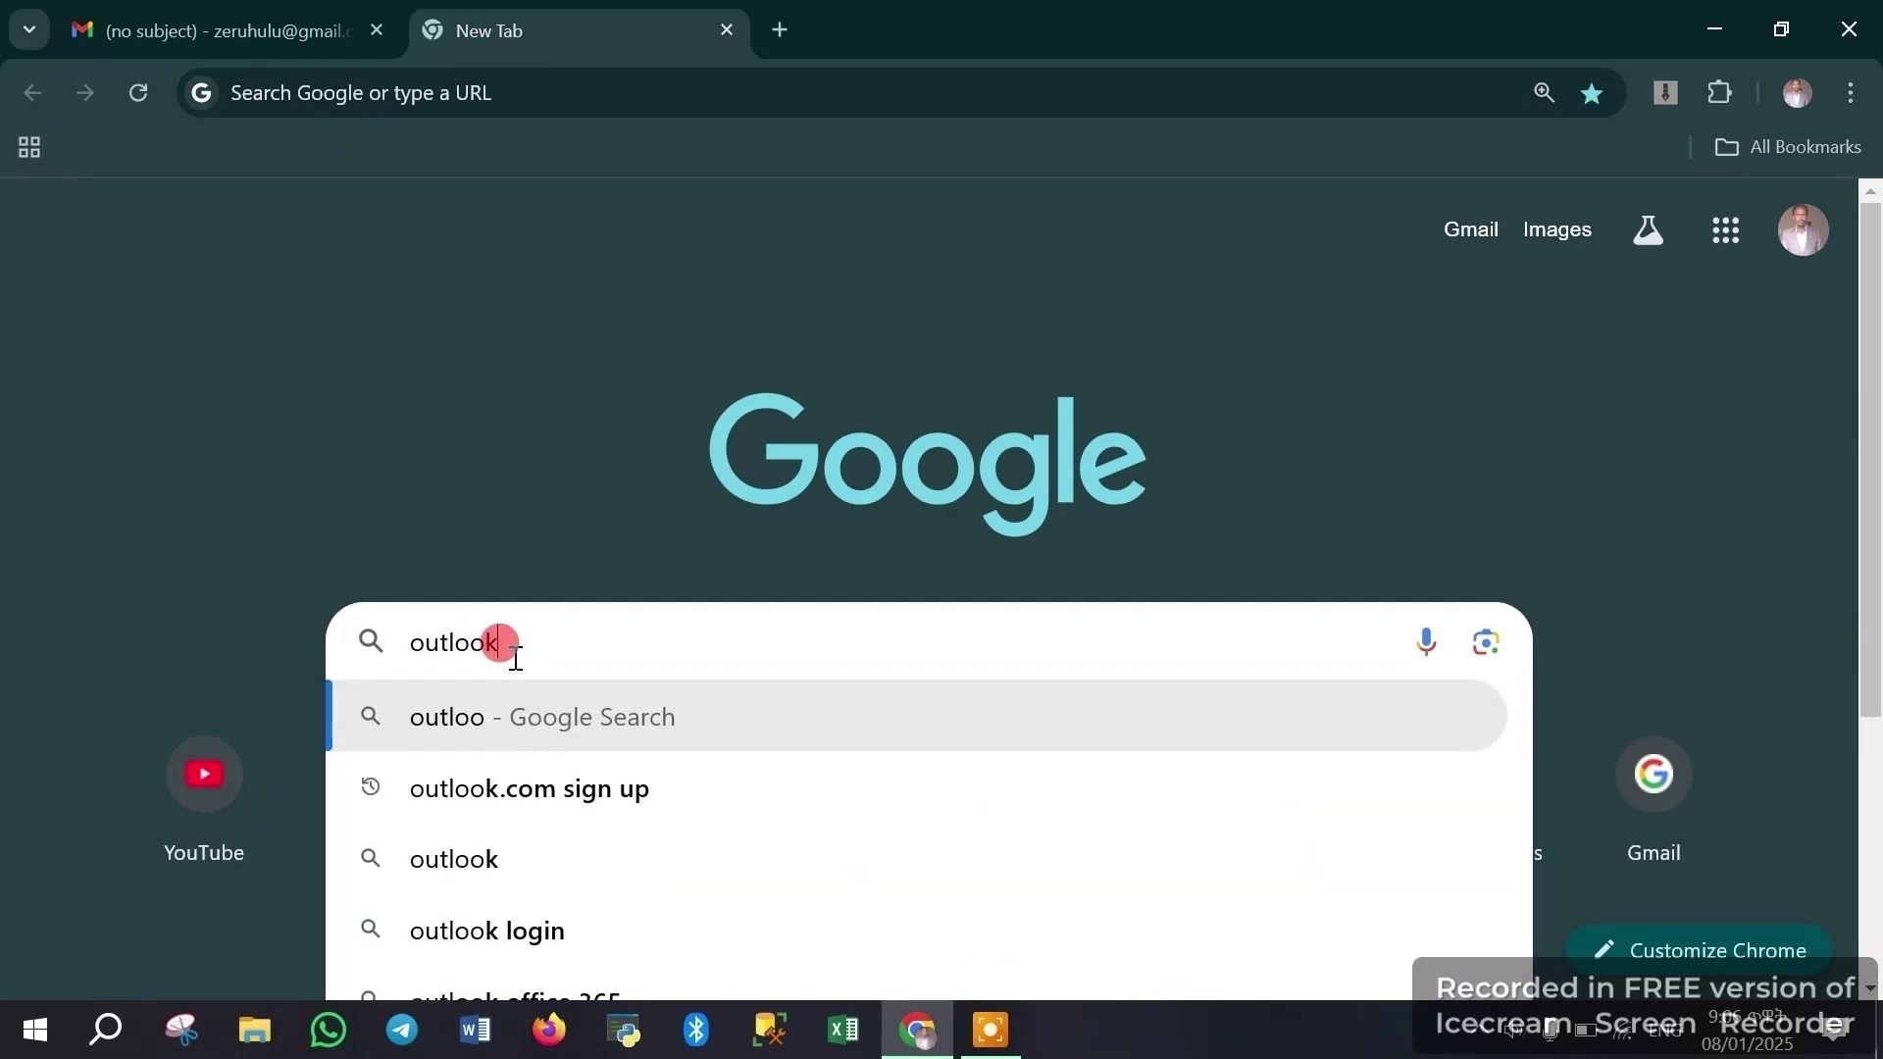
key("Return")
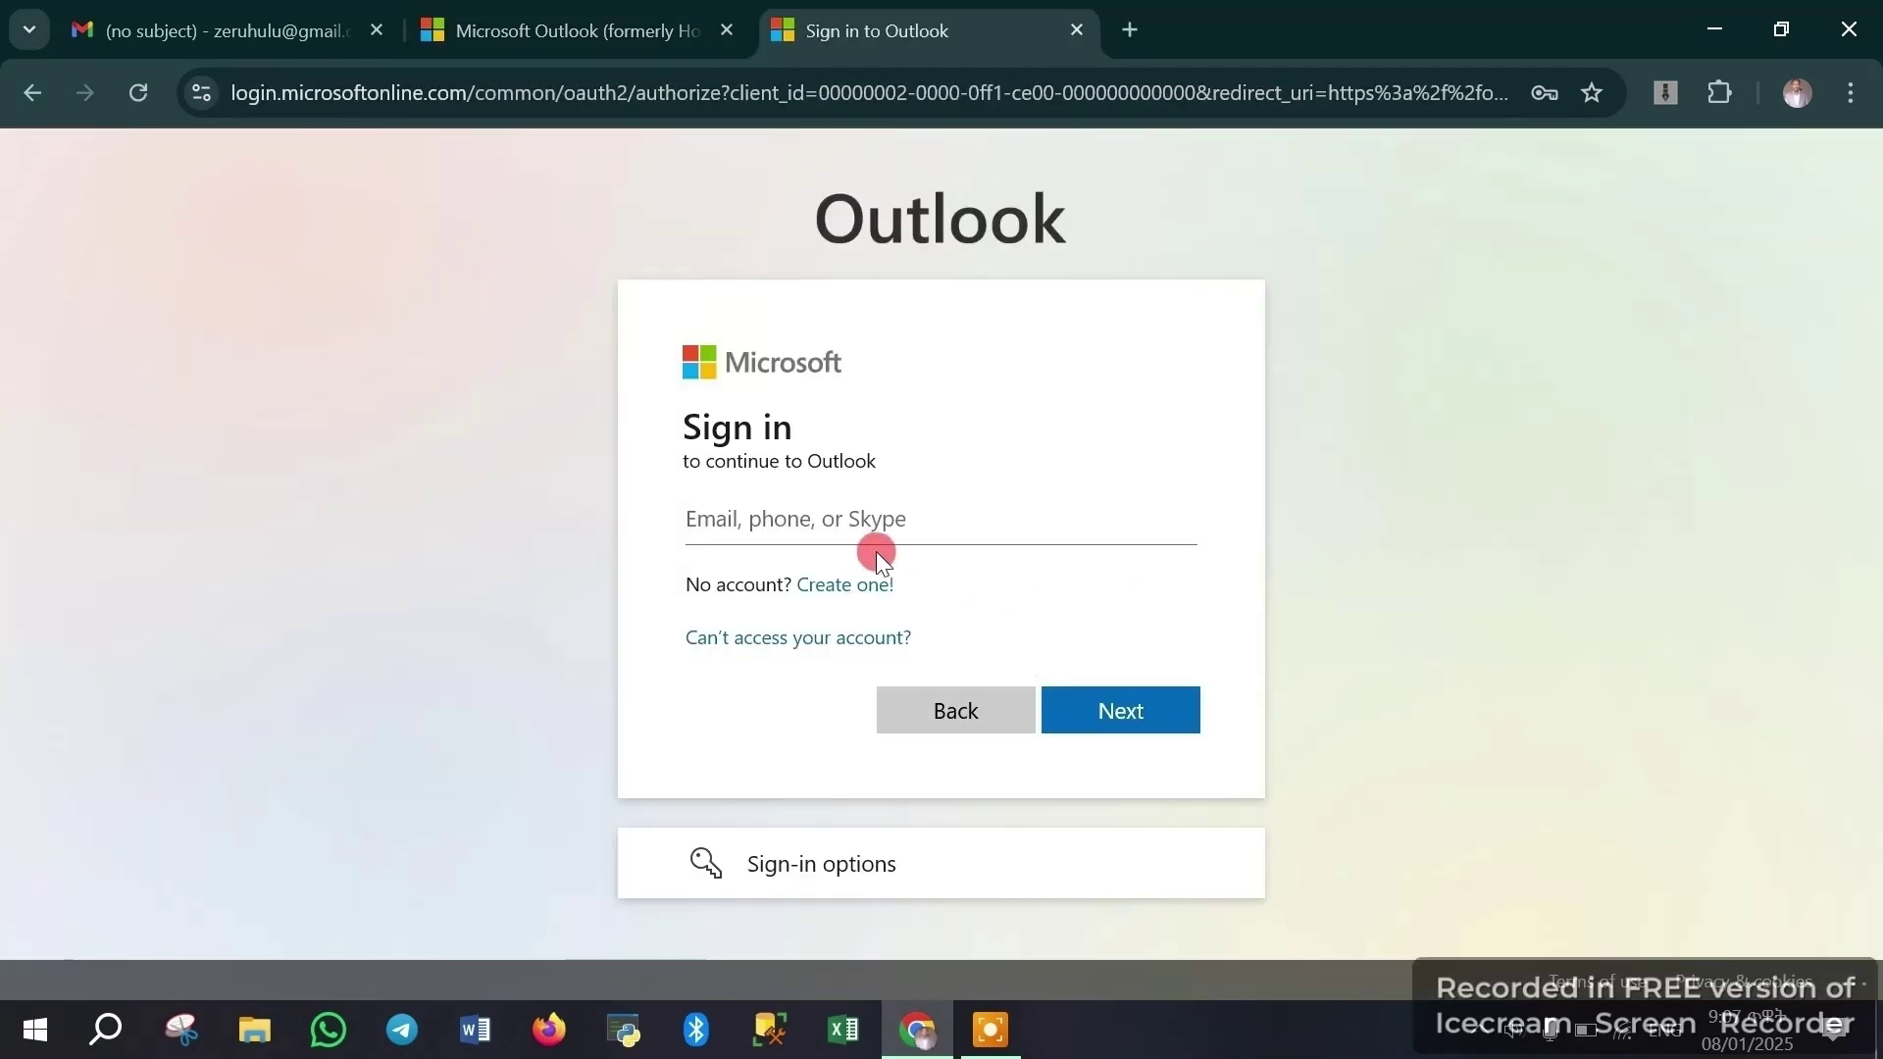
Step: Copy the institutional email address from the Gmail message and return to the Outlook sign-in form
left_click(335, 29)
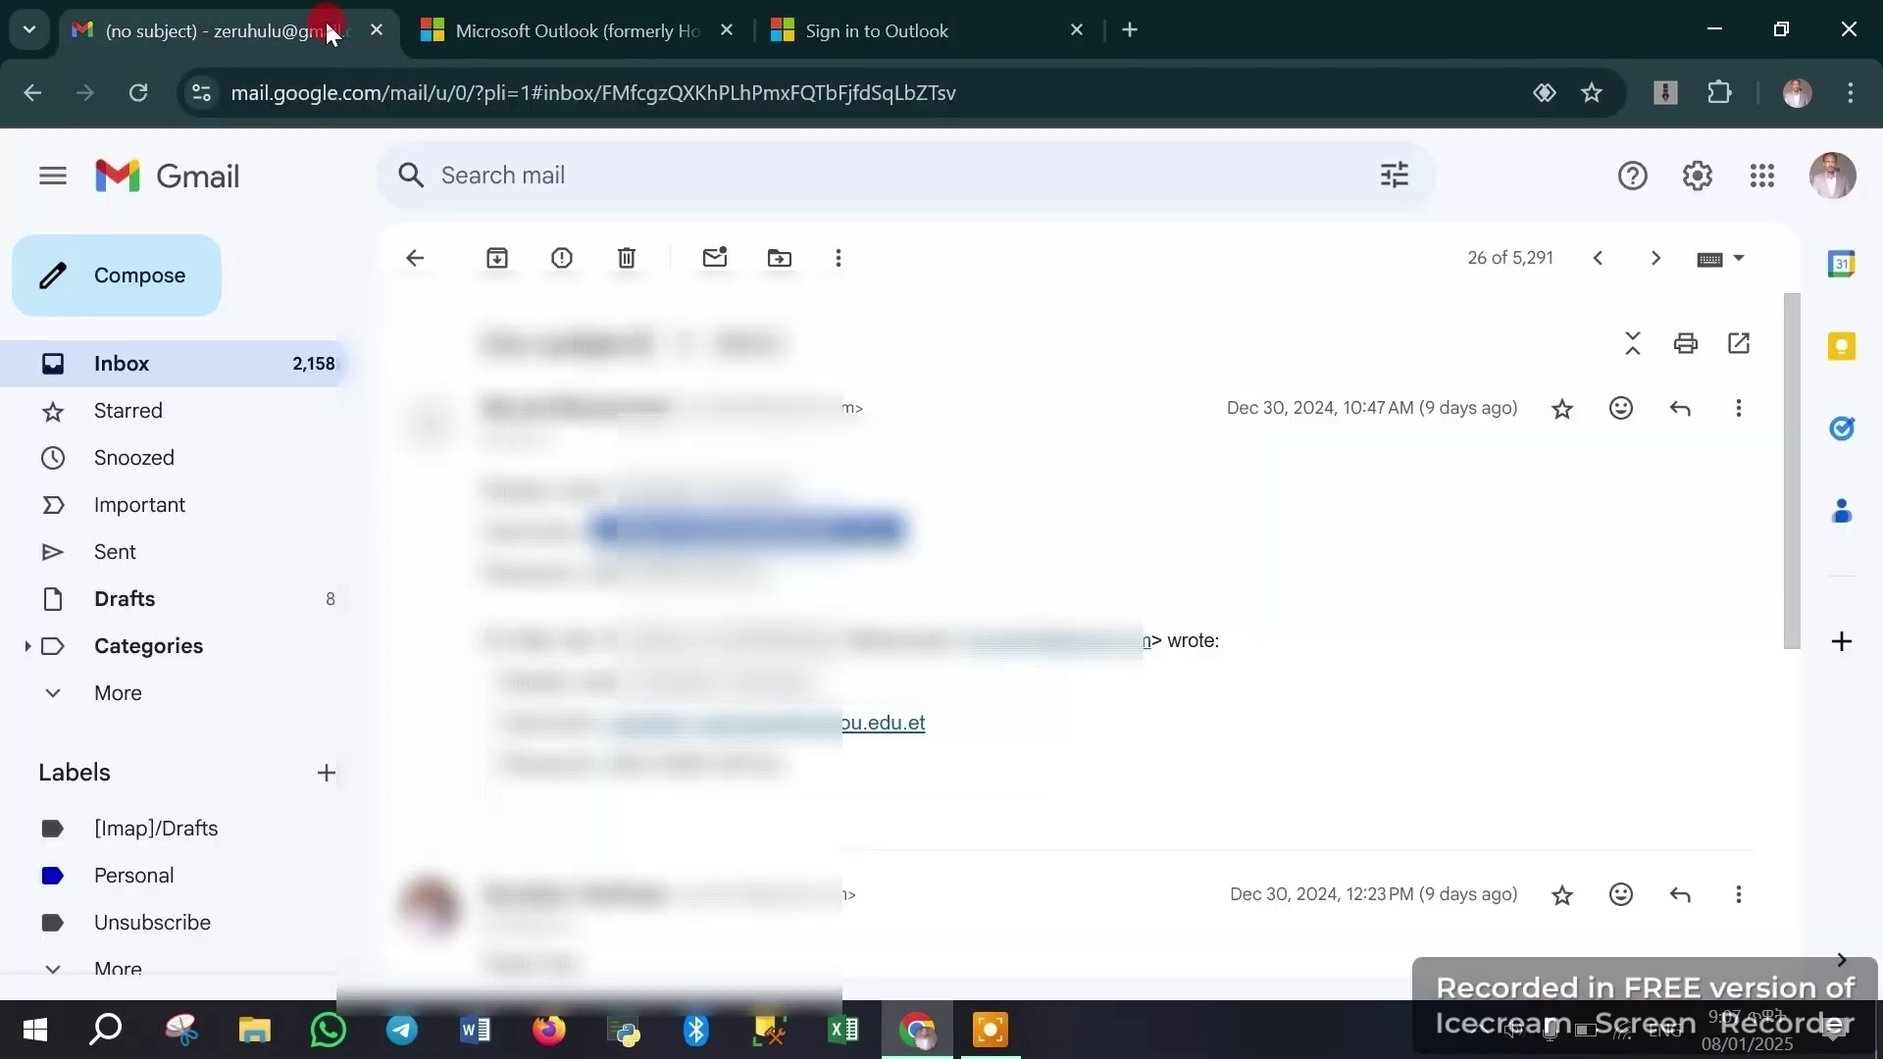
right_click(625, 527)
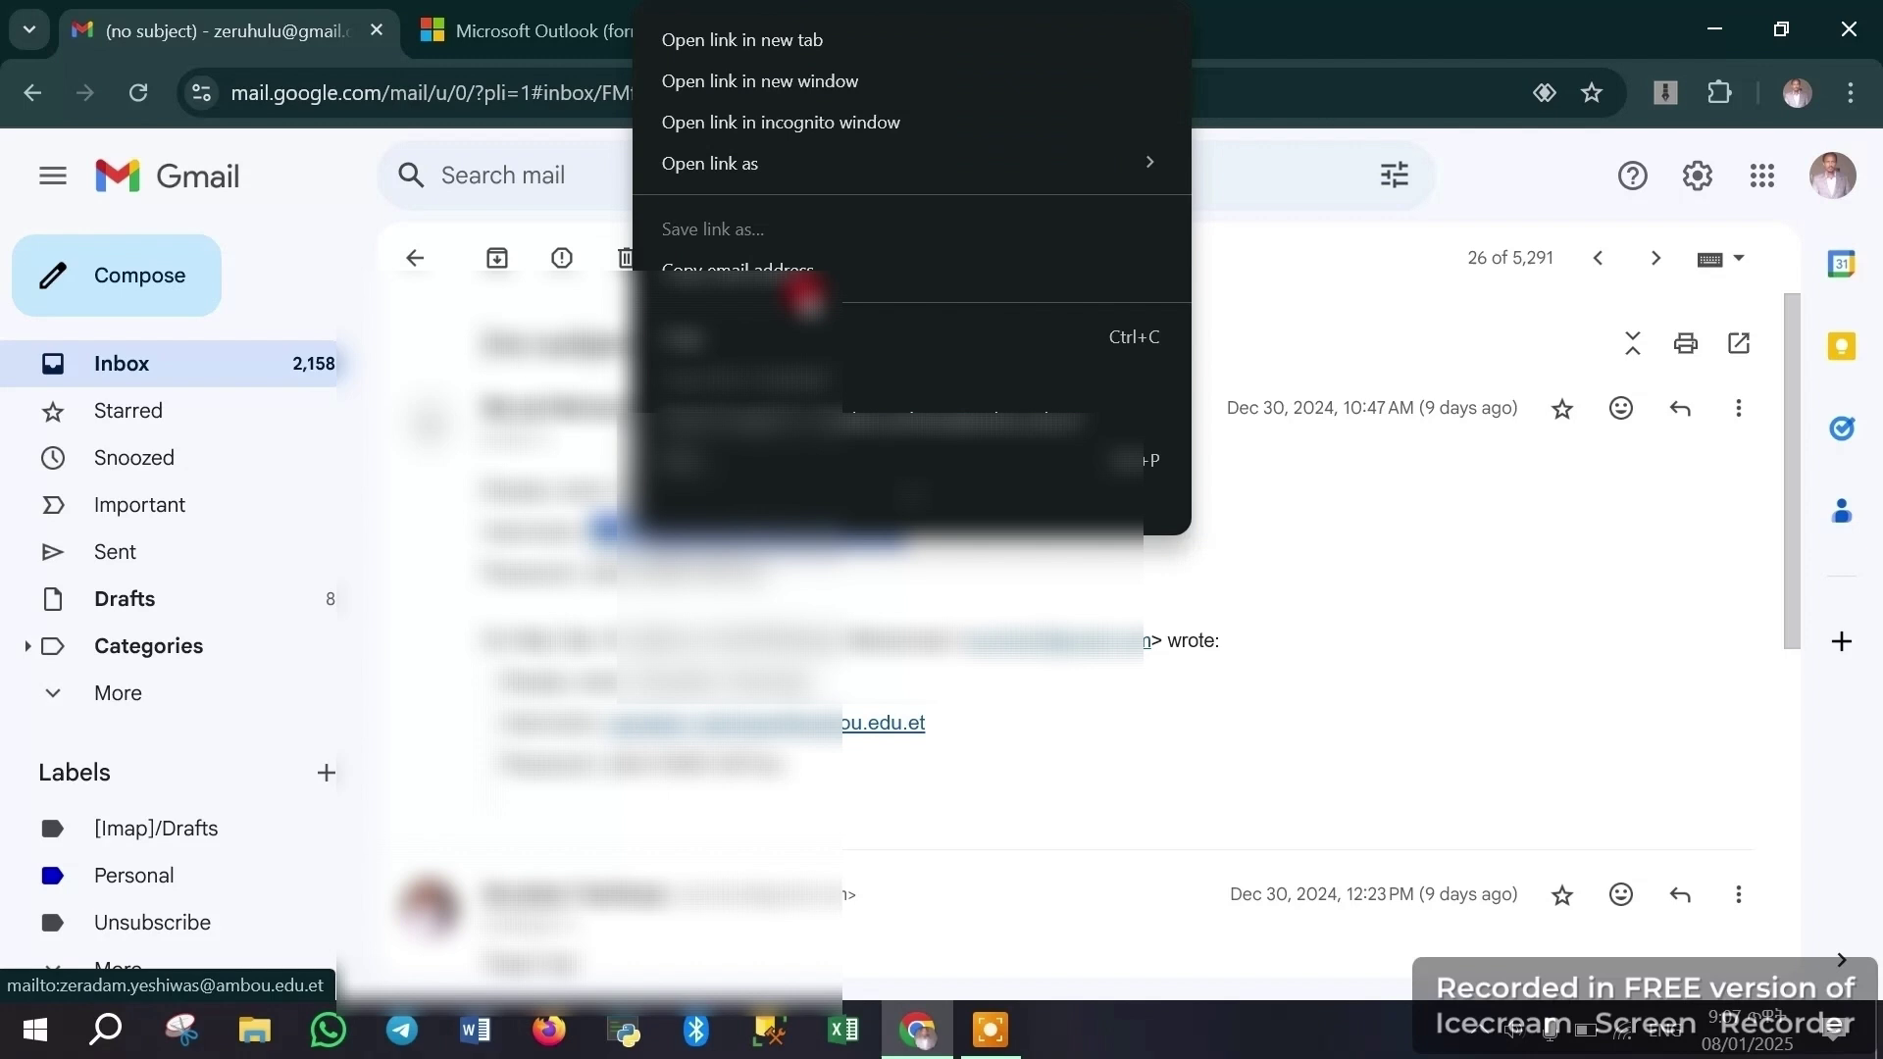
left_click(678, 376)
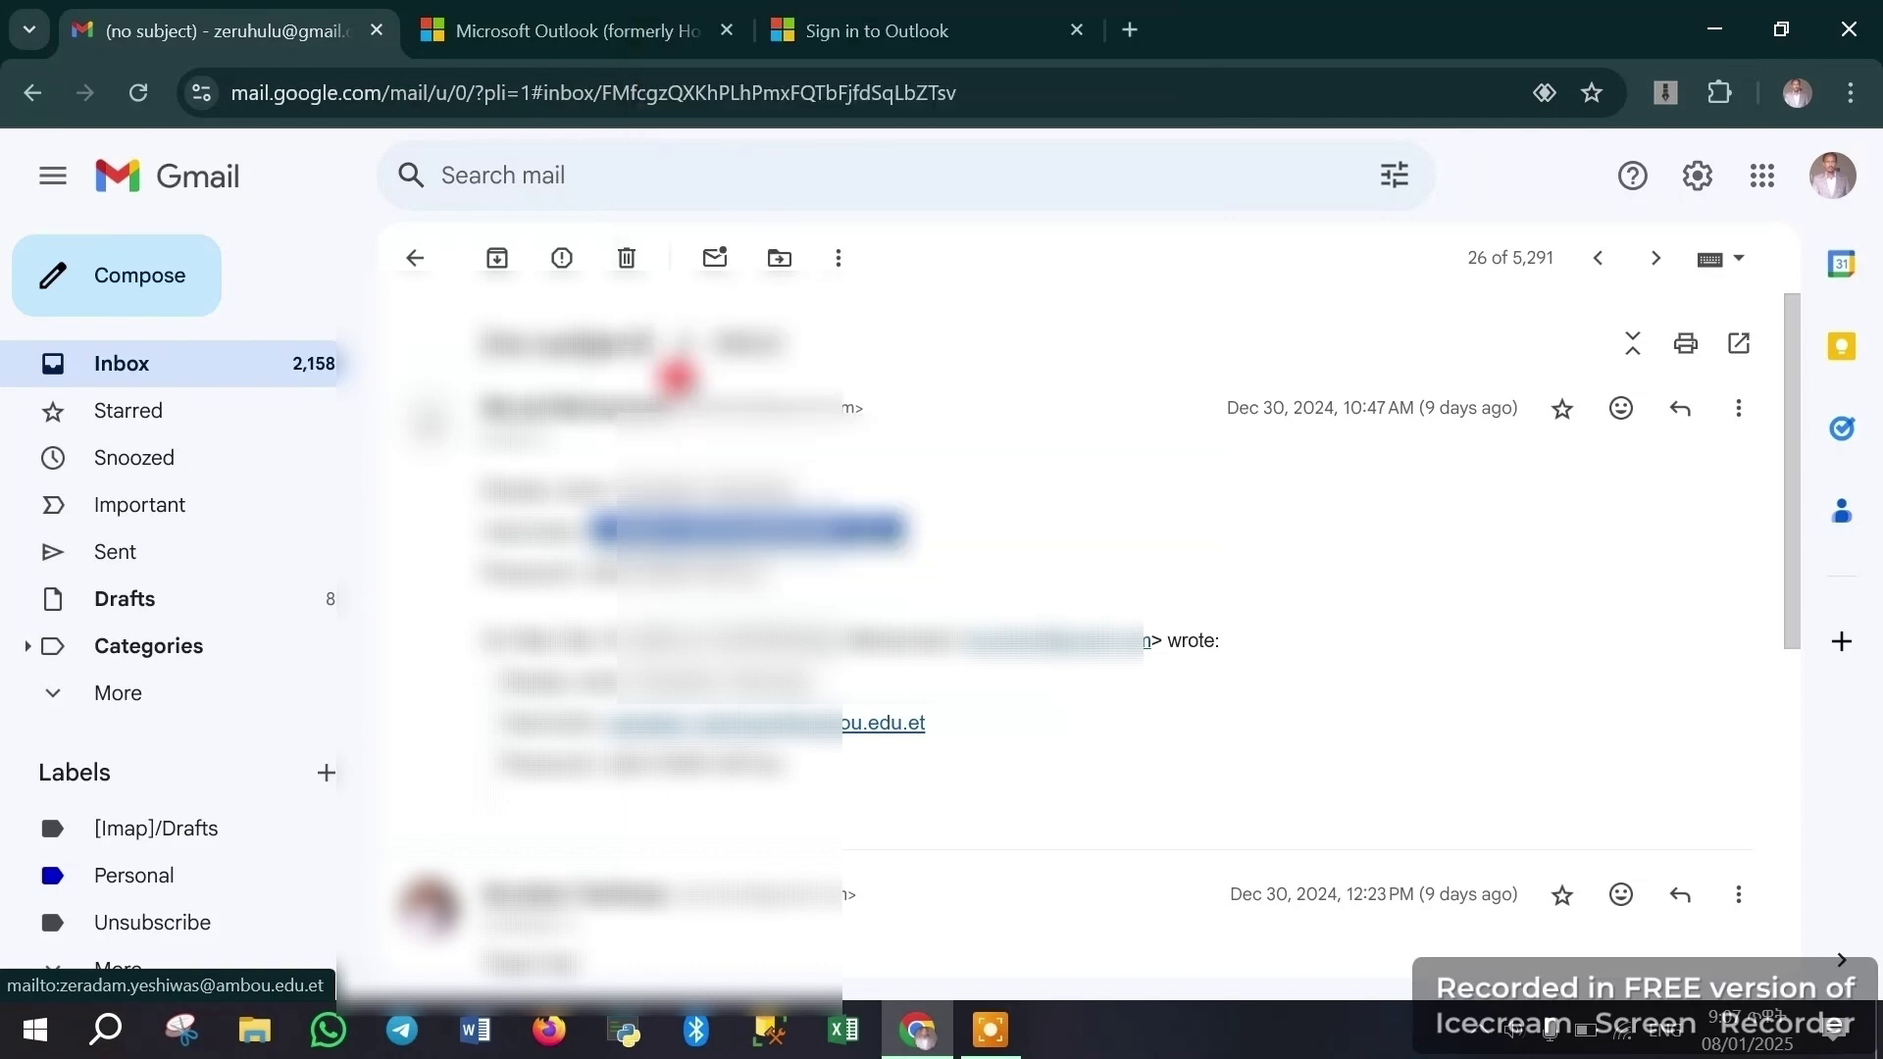
left_click(673, 17)
left_click(883, 28)
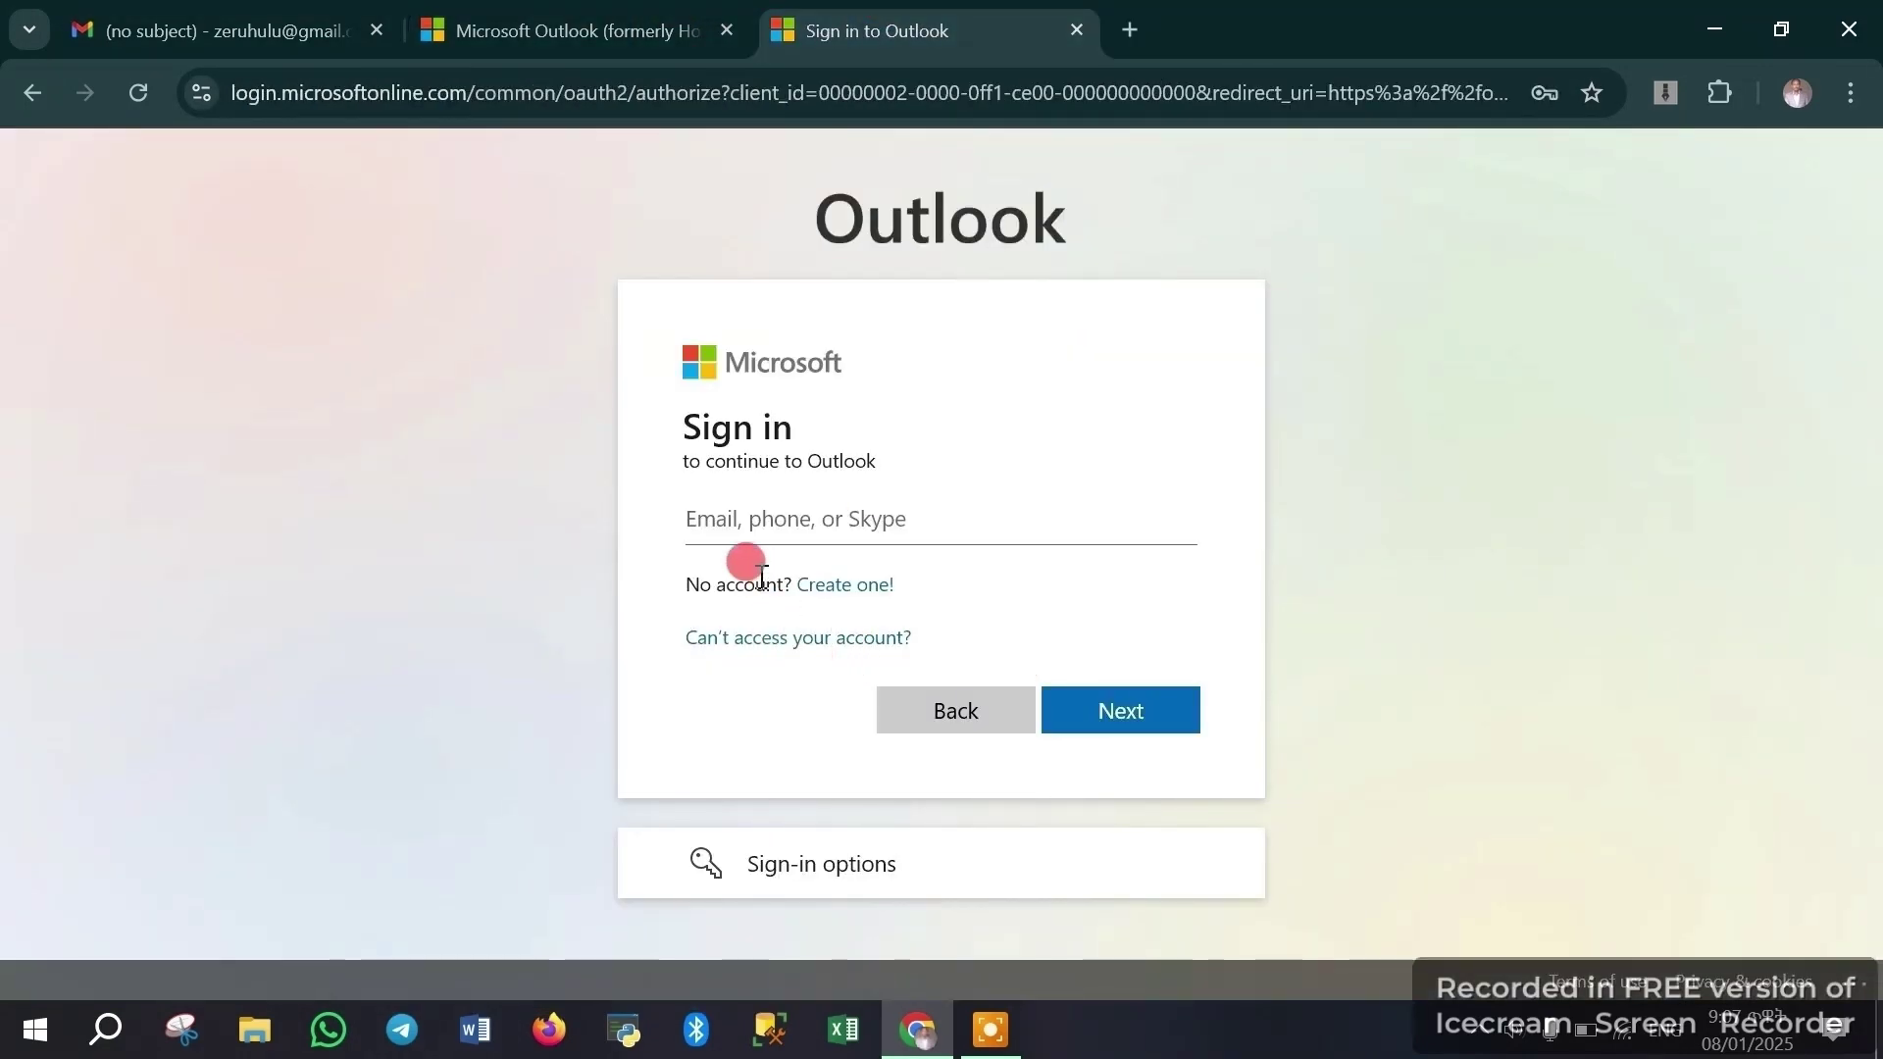
Step: Paste the email address and password into the Microsoft sign-in form and submit the credentials
left_click(724, 522)
right_click(725, 526)
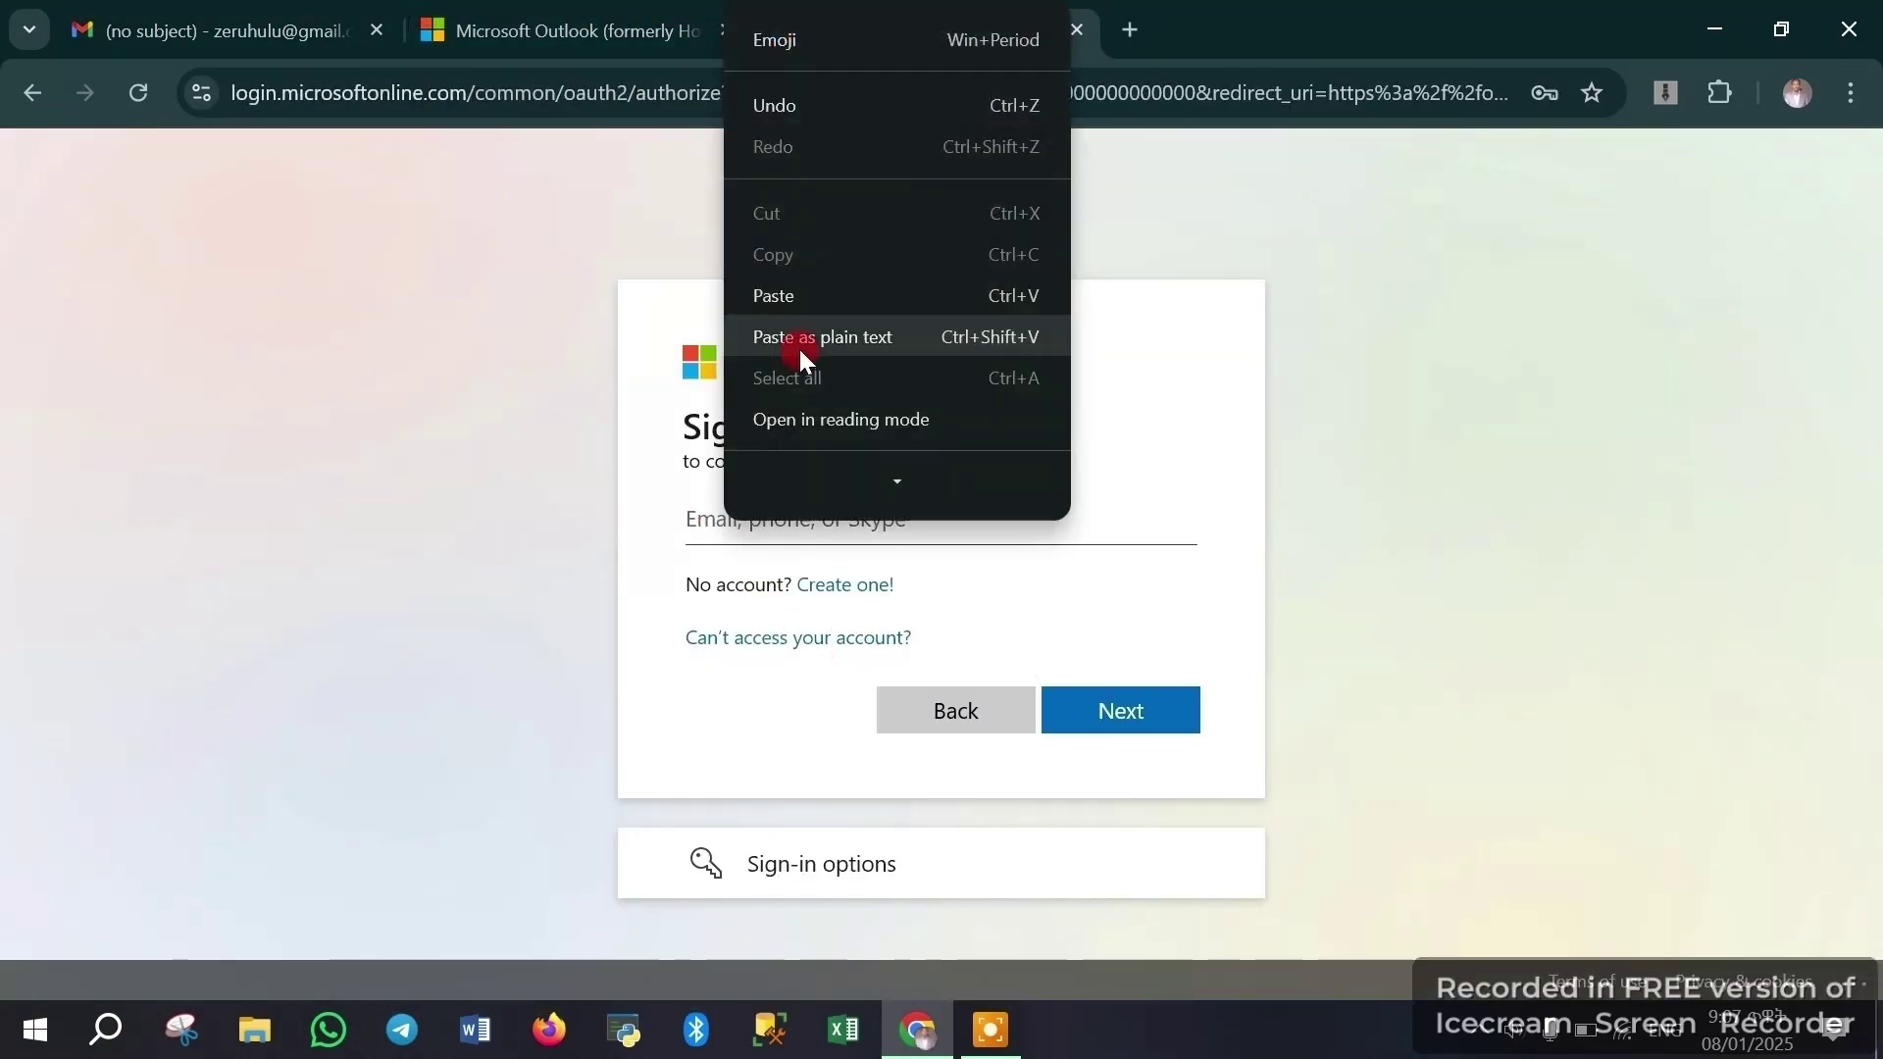
left_click(788, 289)
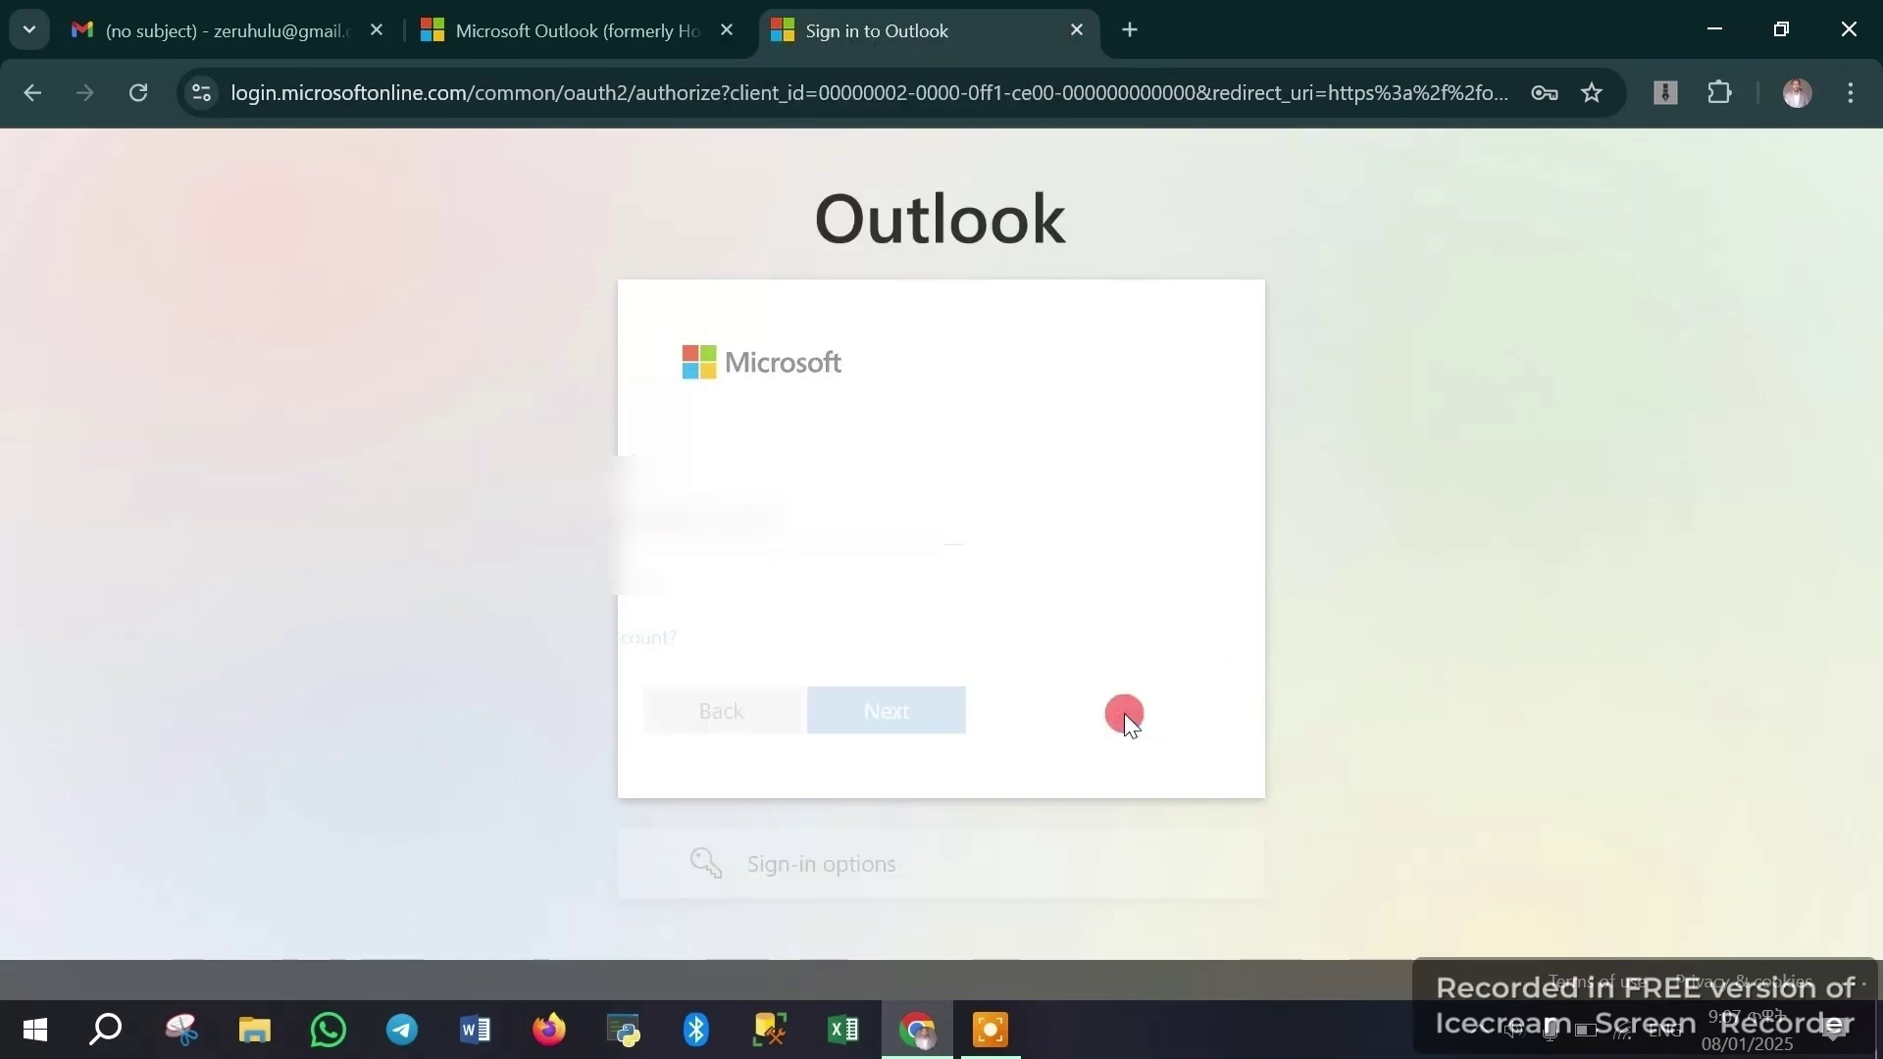
right_click(749, 609)
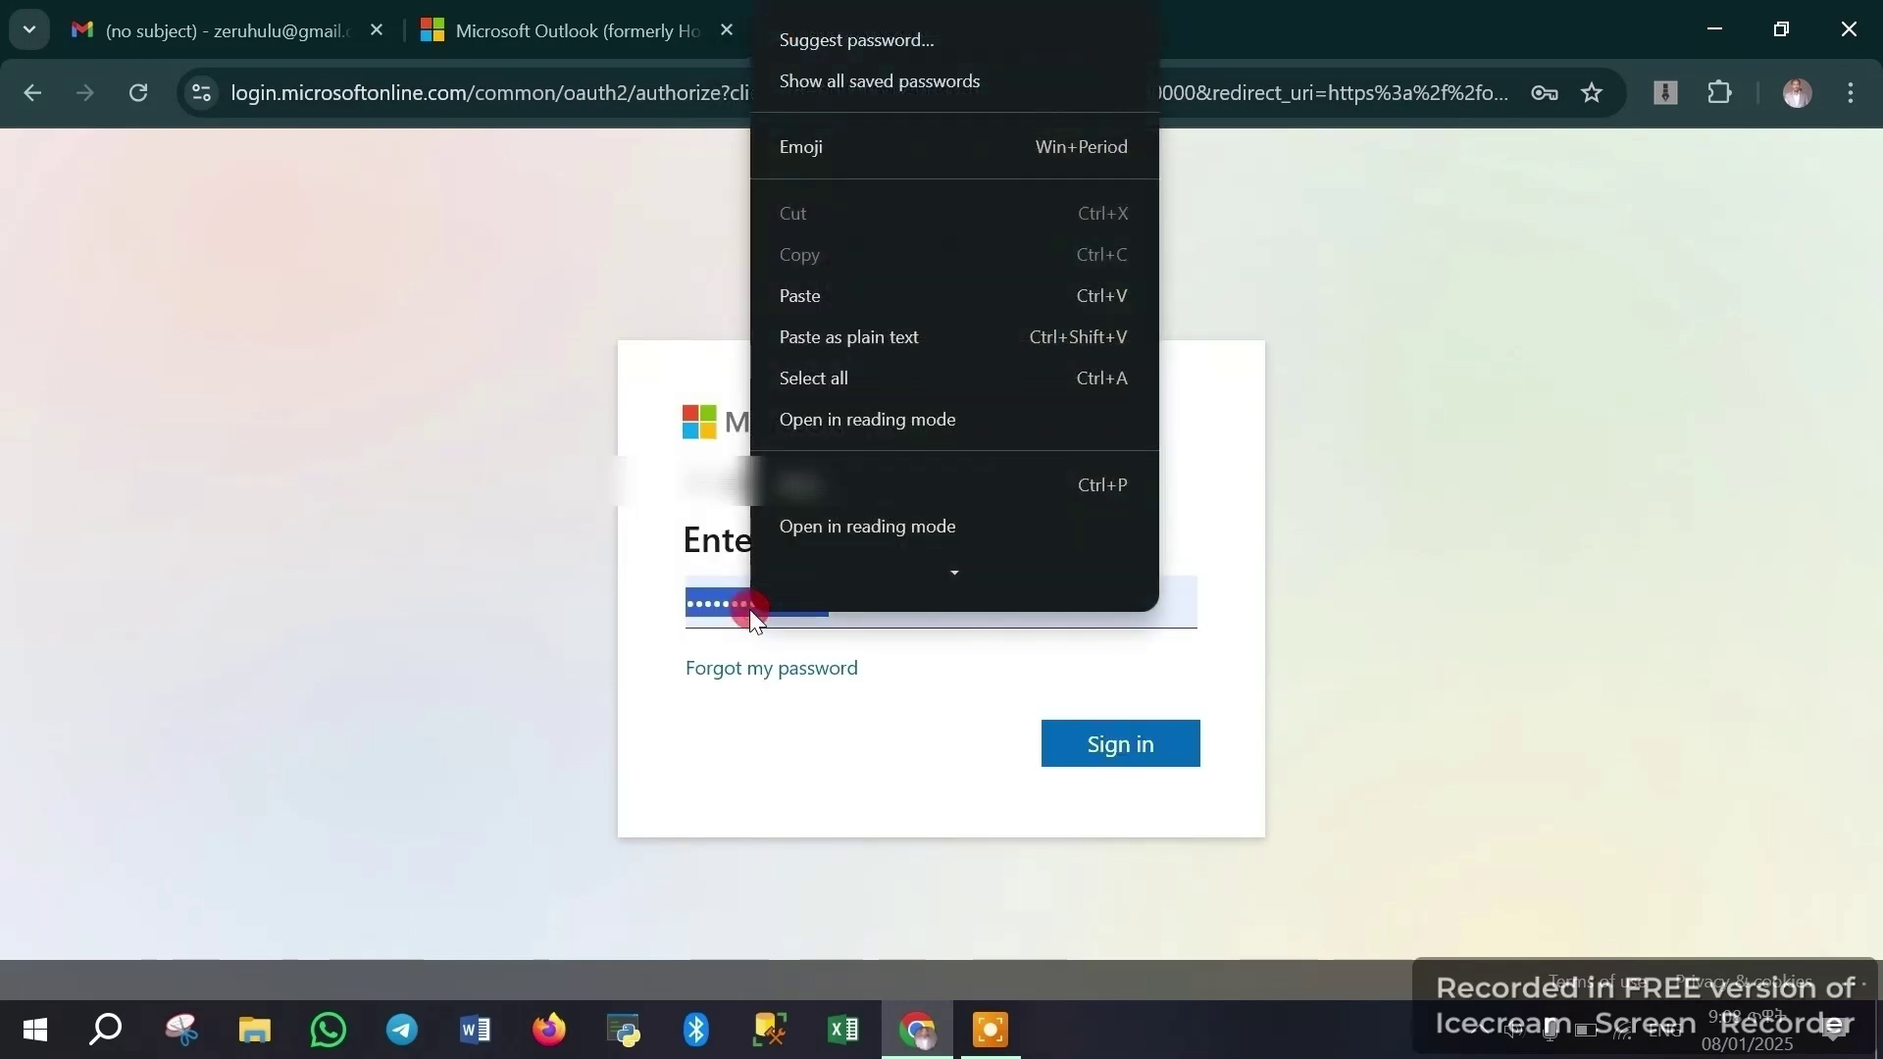
left_click(811, 299)
left_click(1121, 748)
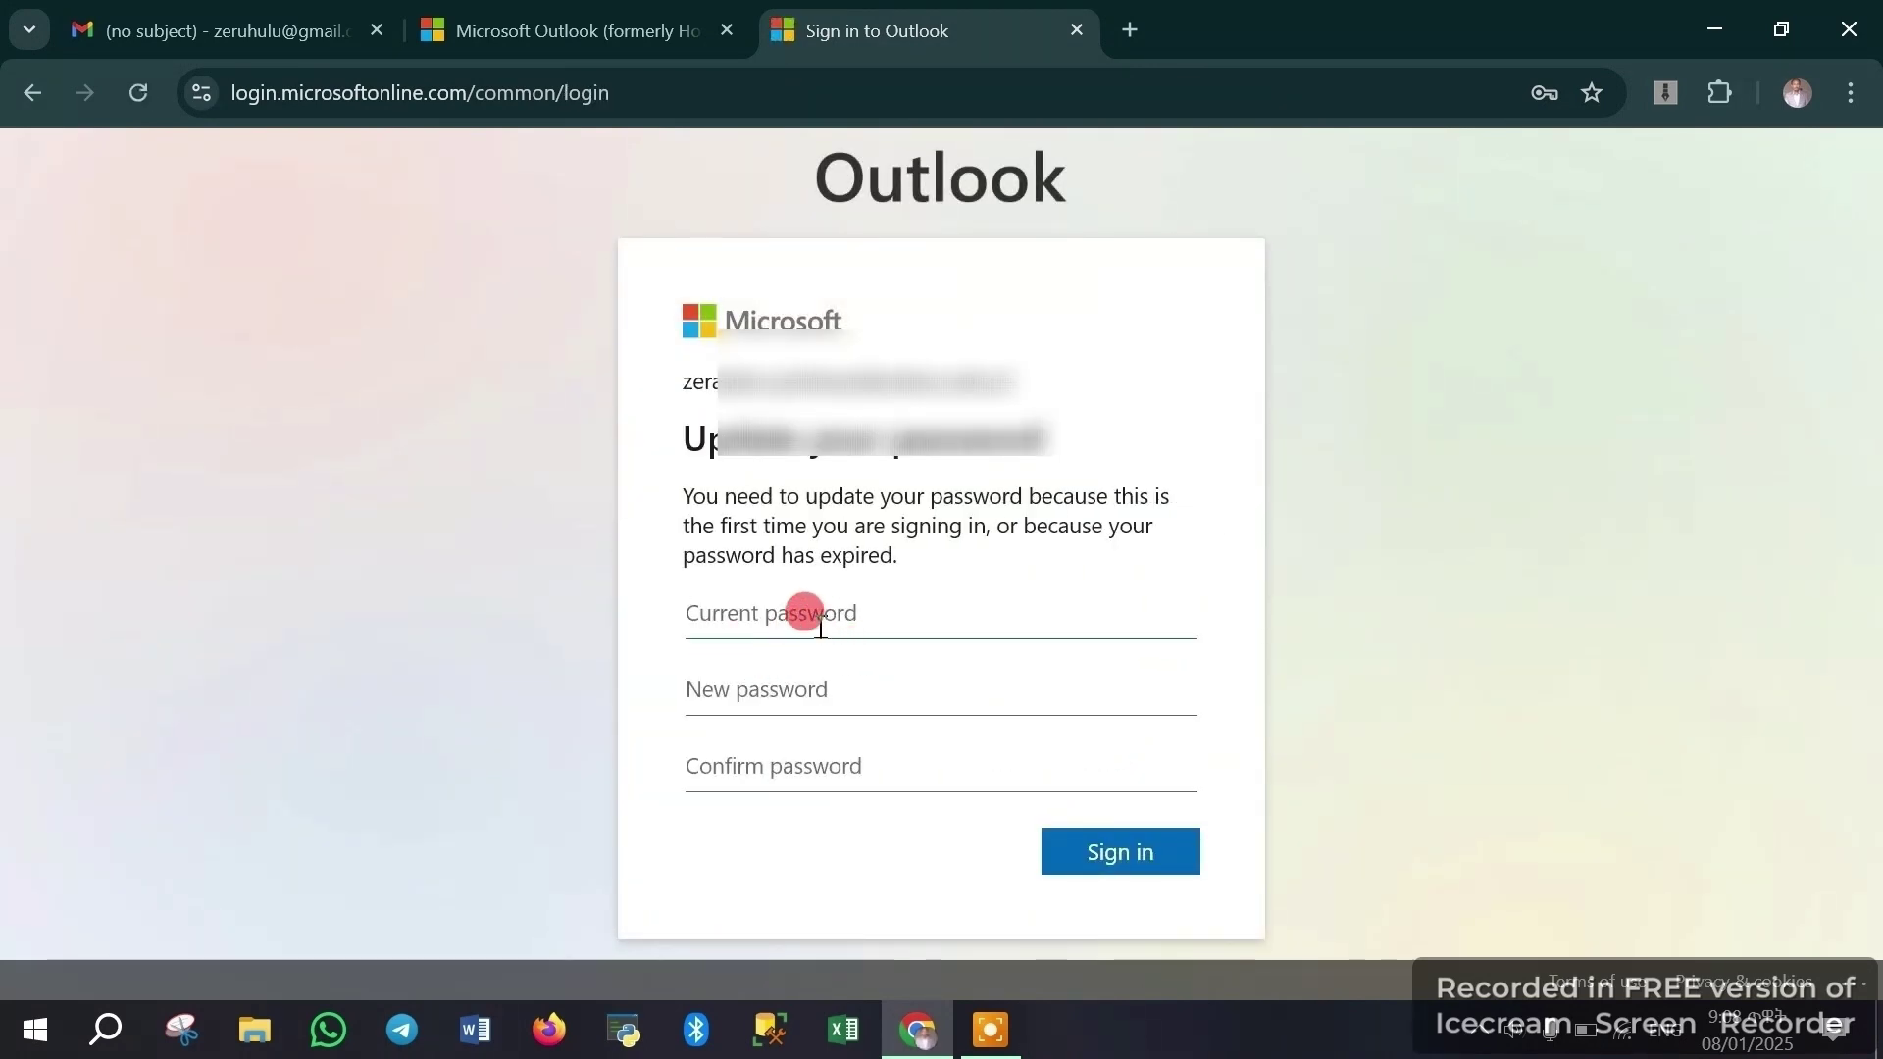
Step: Paste the current password, enter and confirm the new password, and submit it to sign in
right_click(703, 604)
left_click(757, 403)
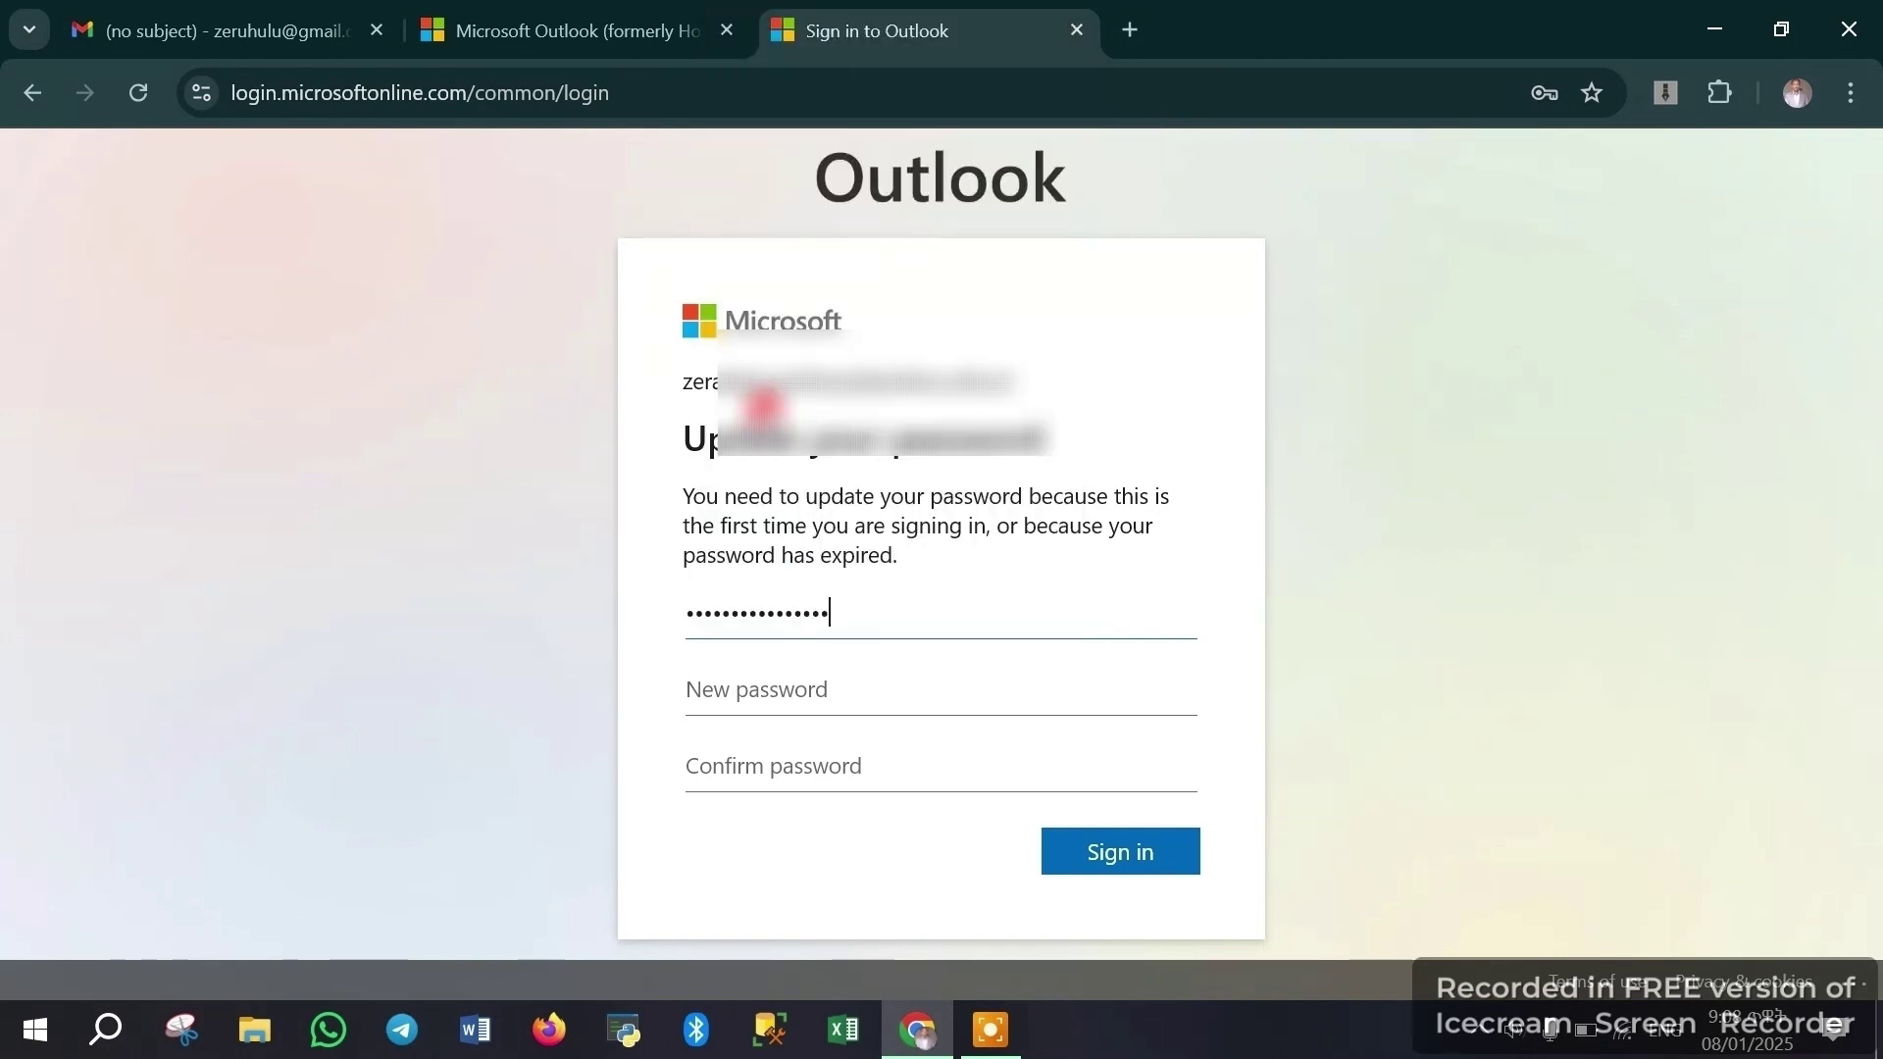
left_click(761, 694)
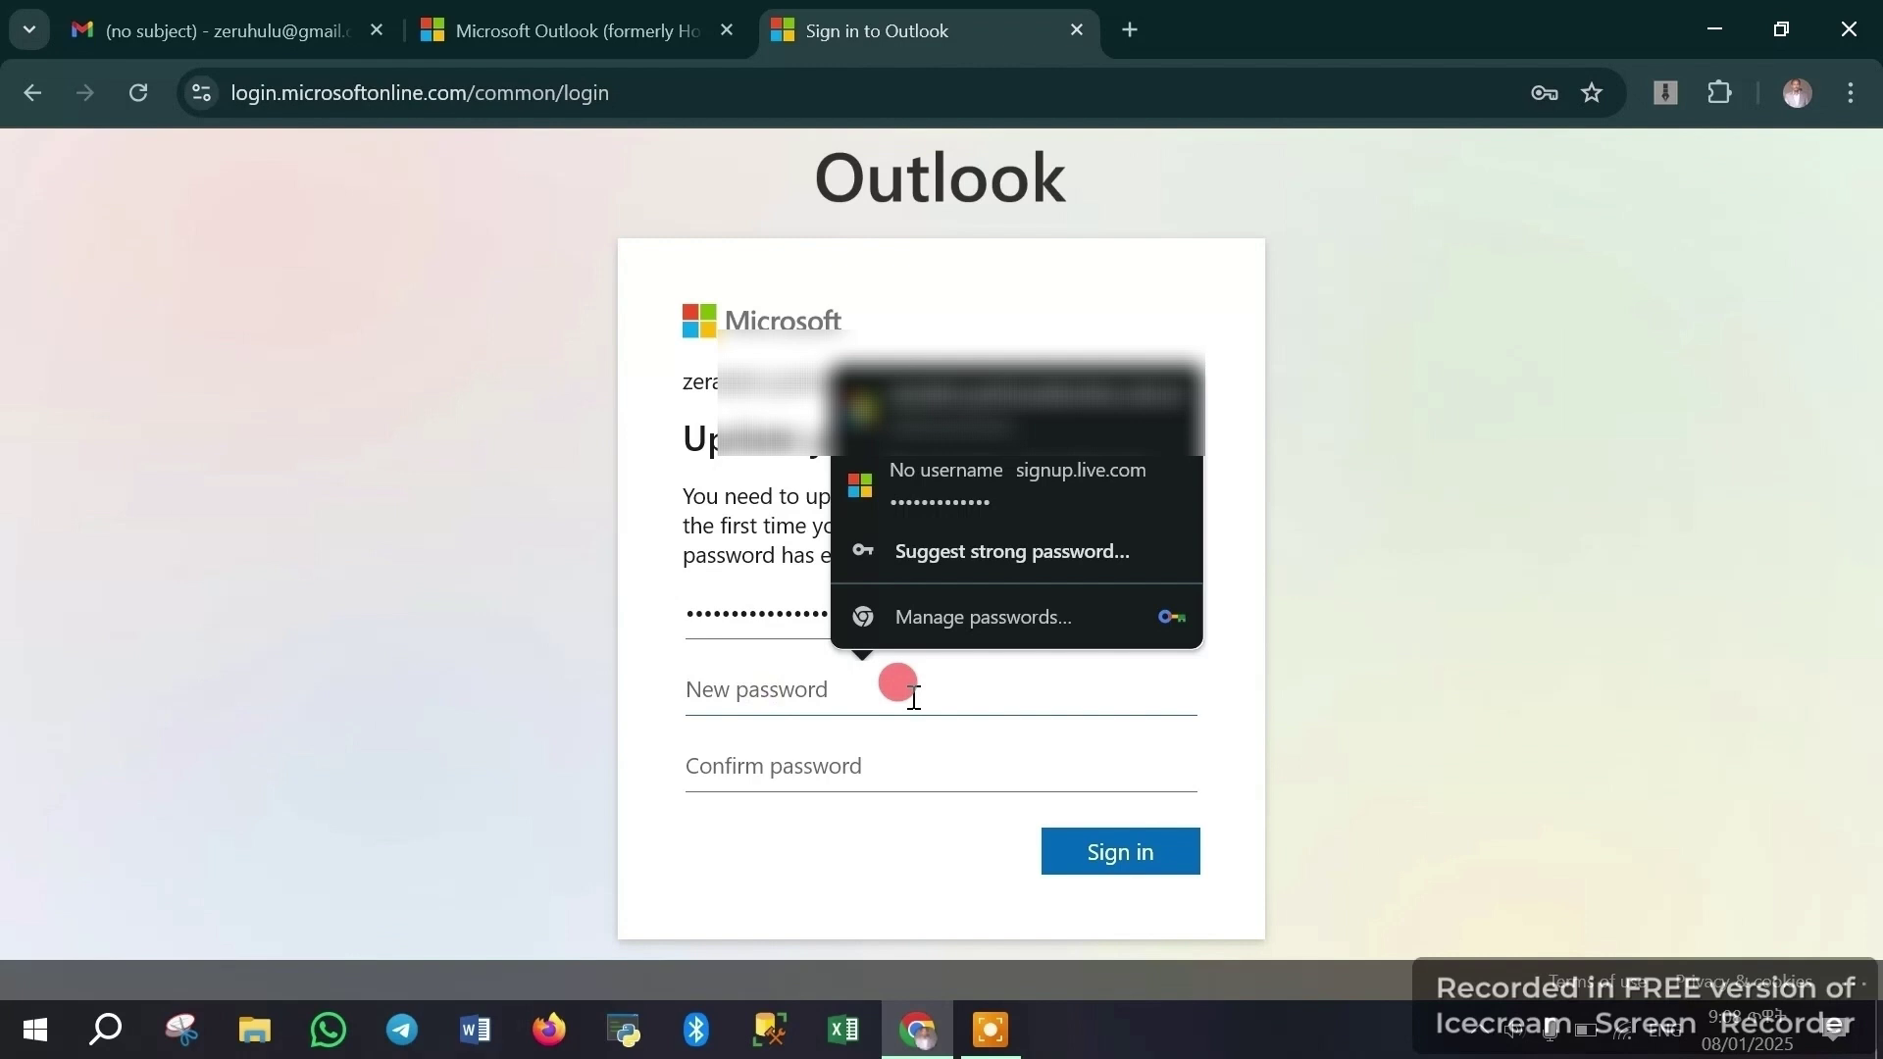
left_click(1756, 671)
left_click(788, 691)
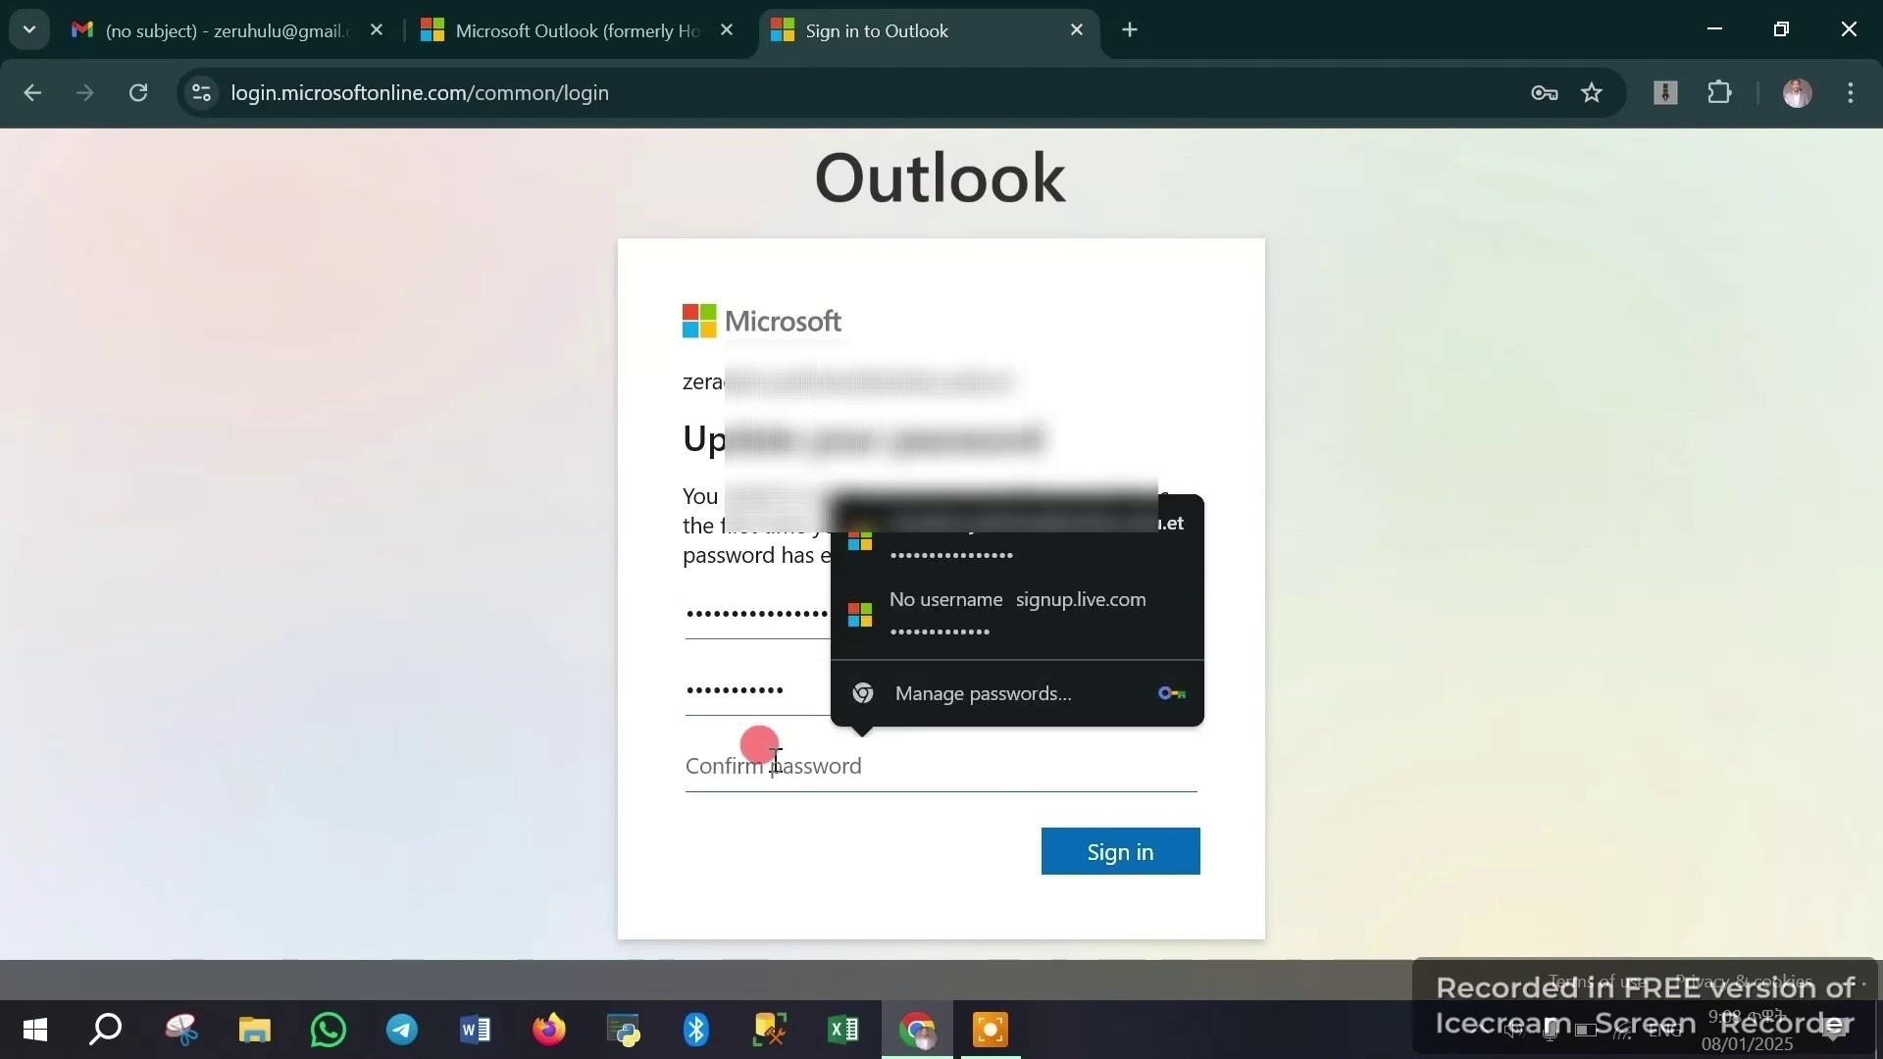
type("a")
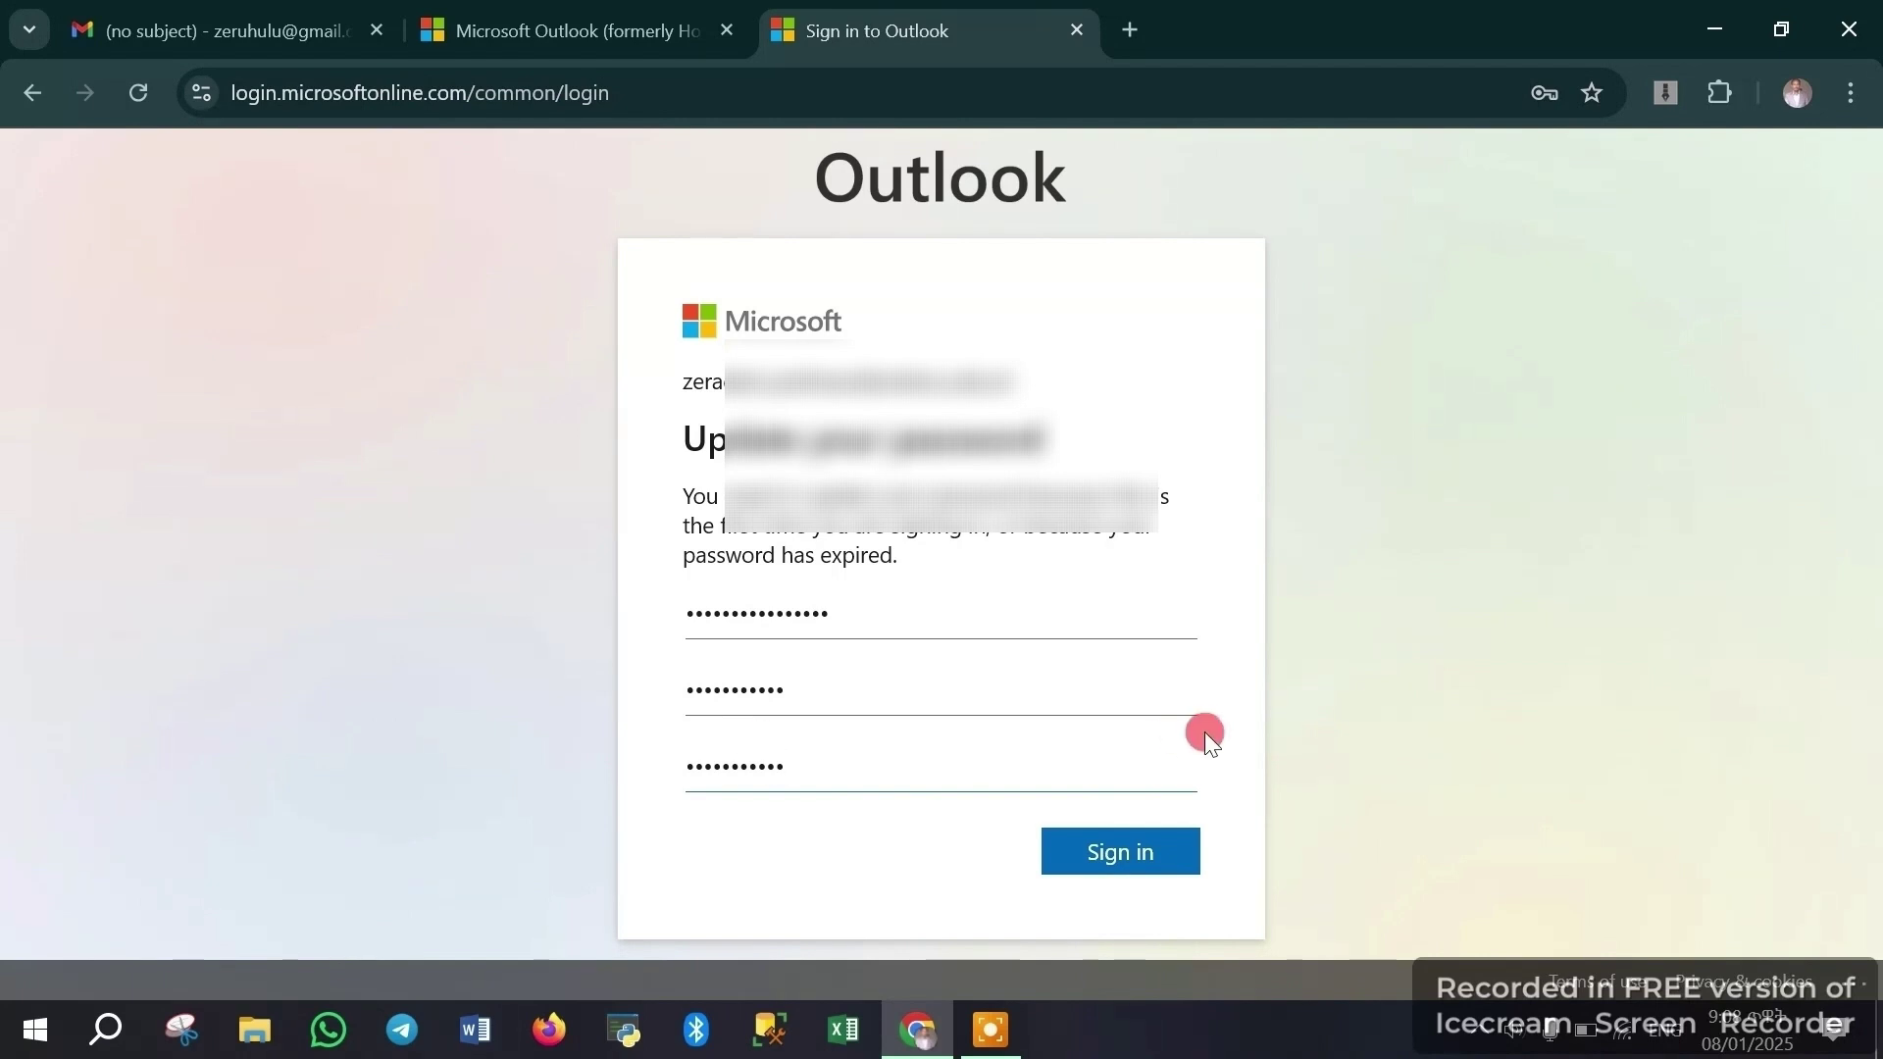
left_click(1136, 850)
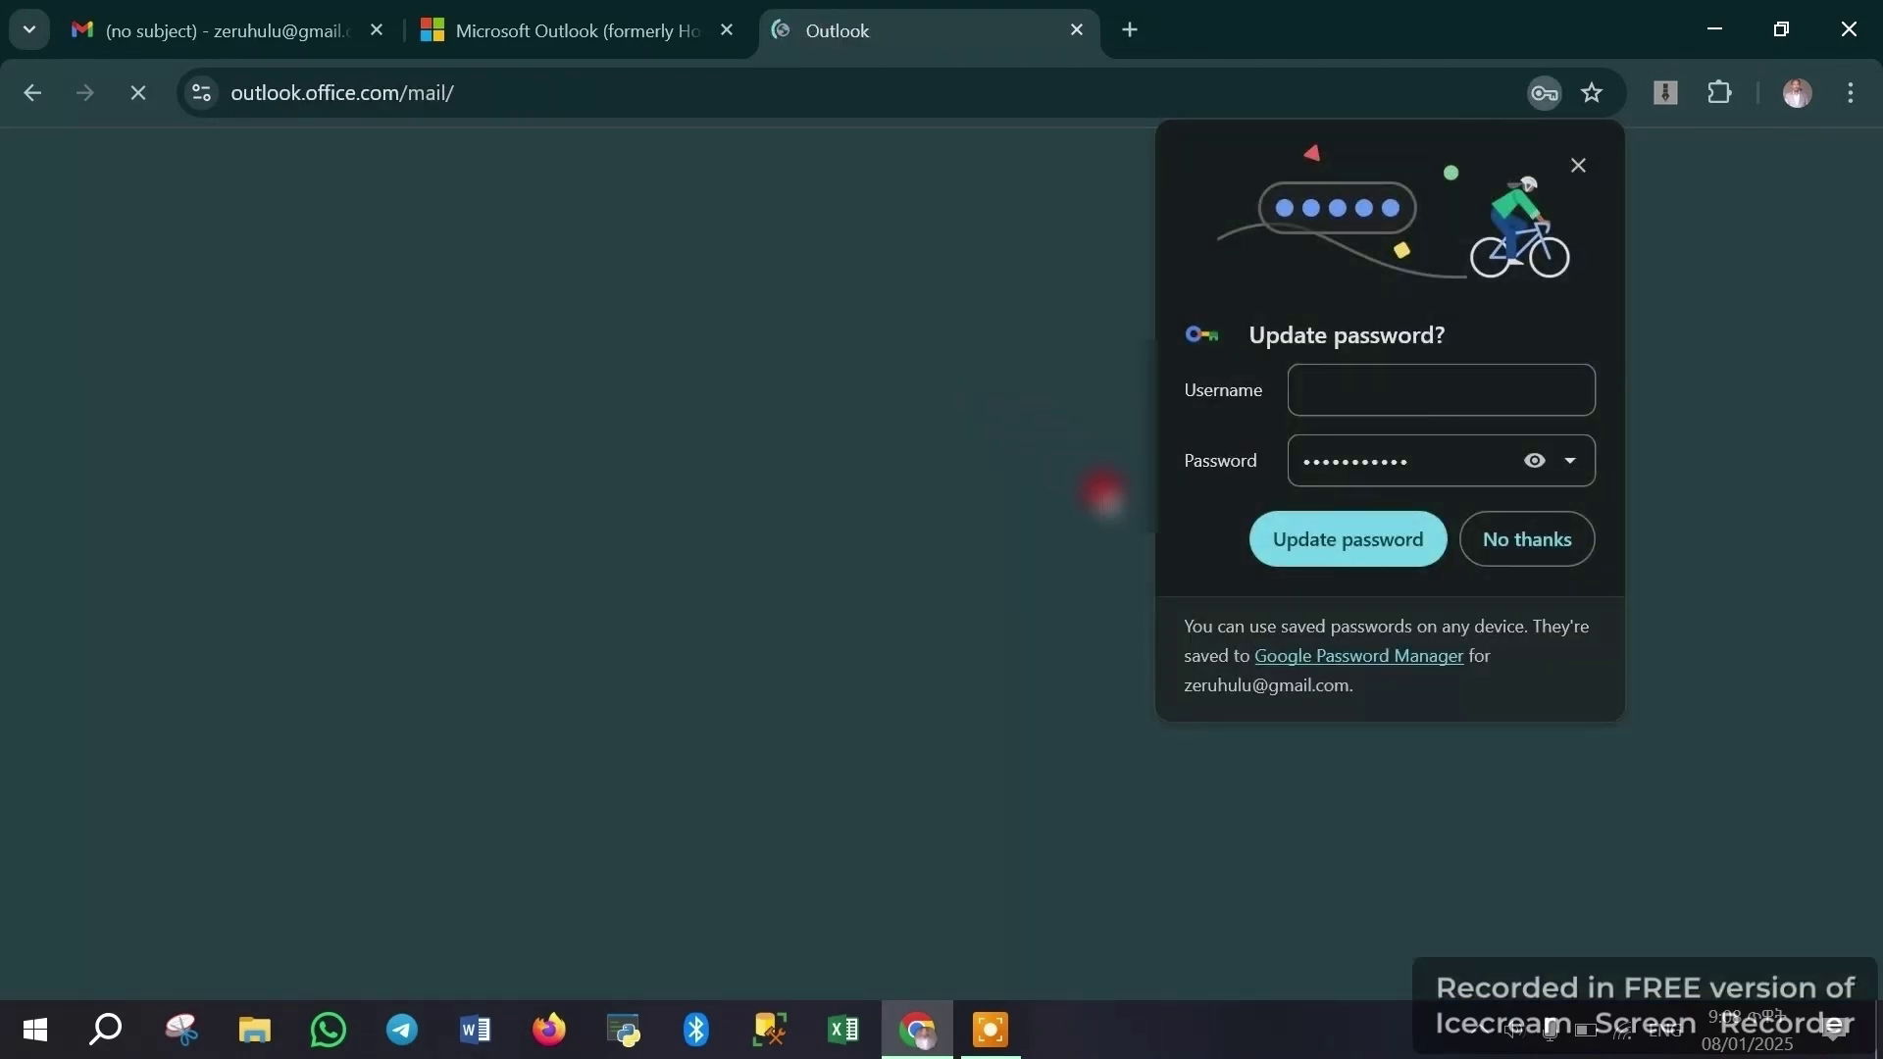
Step: Update the saved password in Chrome's save-password bubble while Outlook mail loads
left_click(1310, 546)
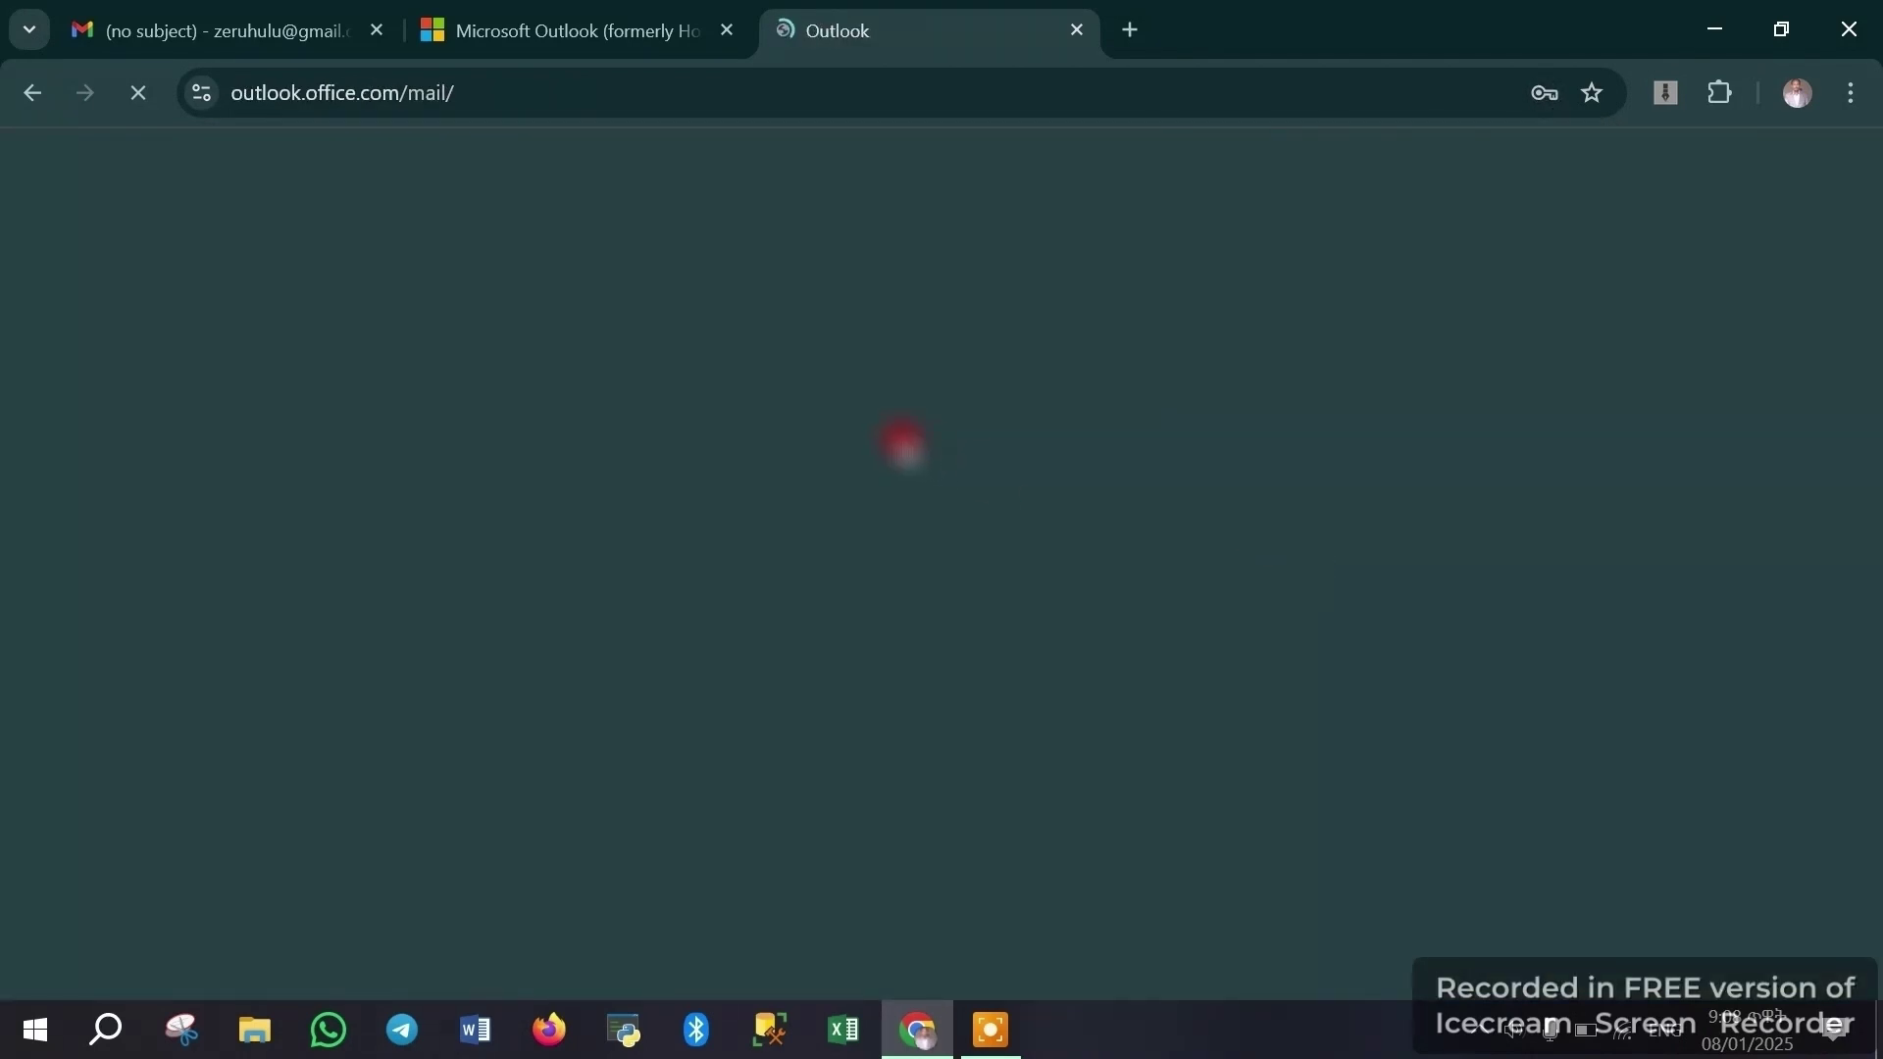